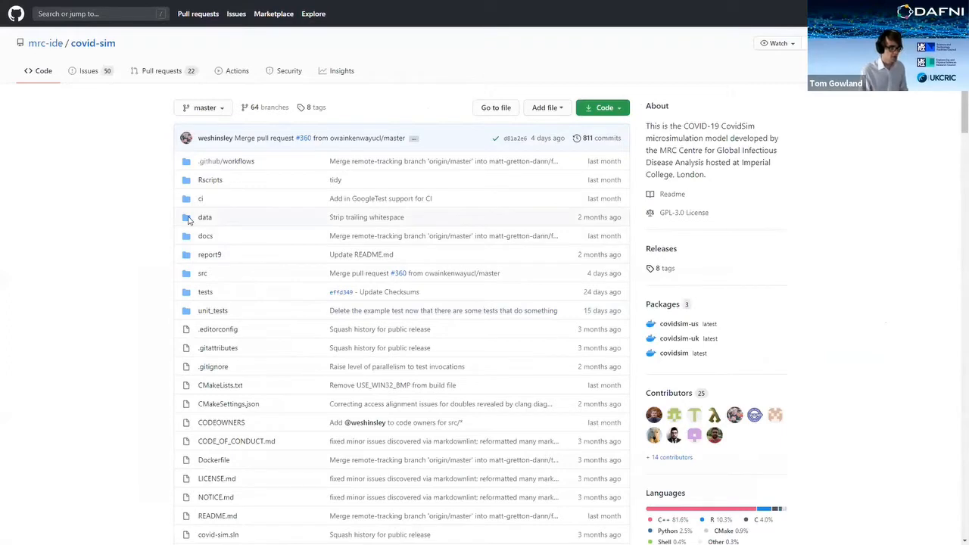
# Step: Look over the covid-sim repository's file list and readme, and read the Rscripts folder's instructions for running CovidSim in R
pyautogui.scroll(-3, 204, 238)
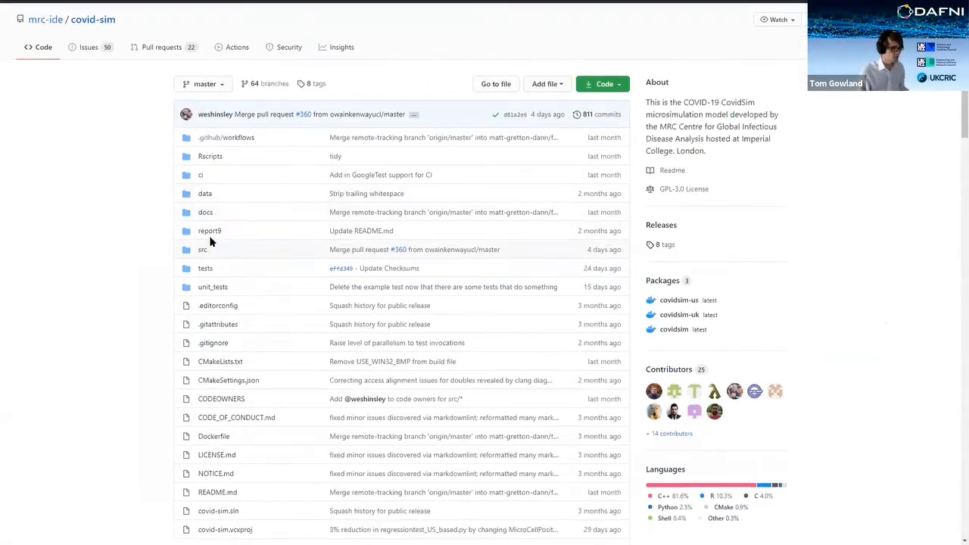
pyautogui.scroll(-5, 156, 270)
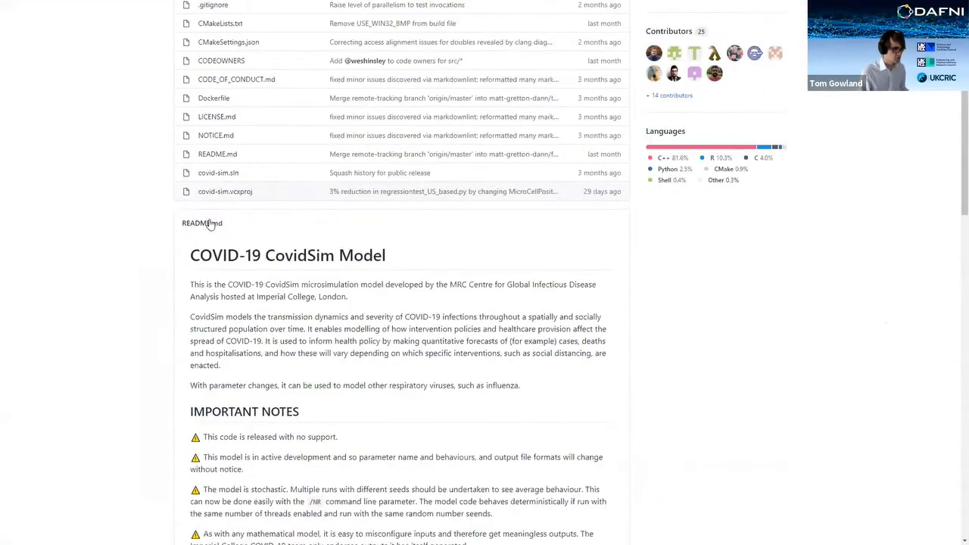
pyautogui.scroll(8, 204, 203)
pyautogui.click(210, 180)
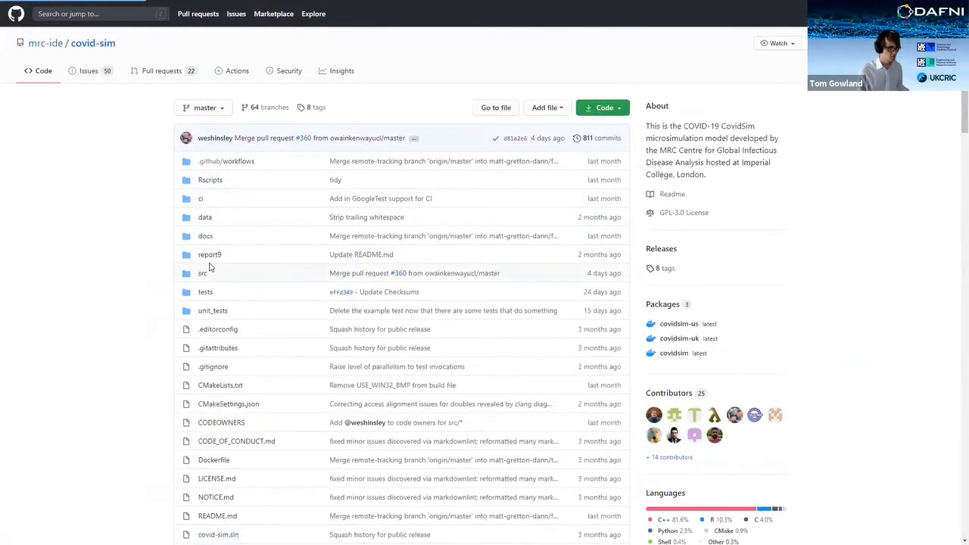
pyautogui.scroll(-5, 179, 242)
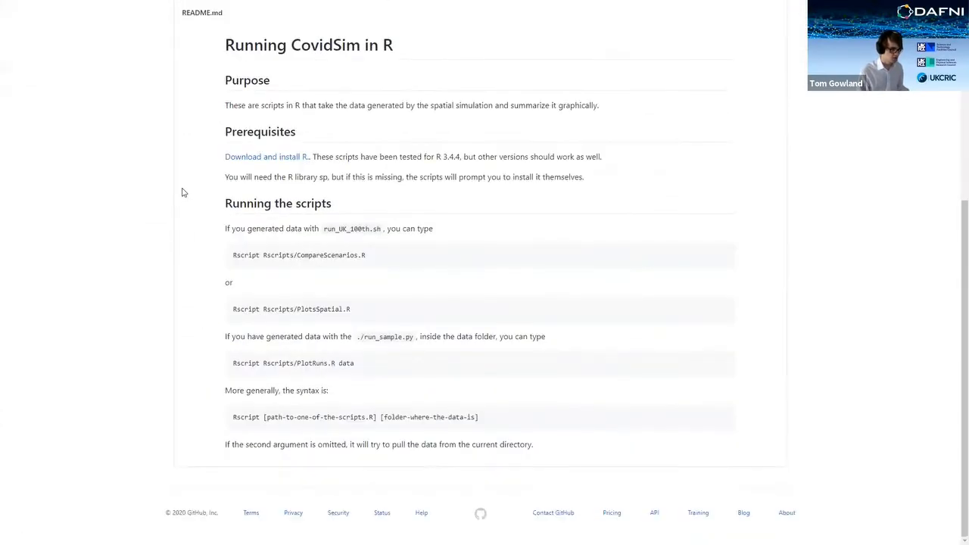
pyautogui.hotkey('alt', 'Left')
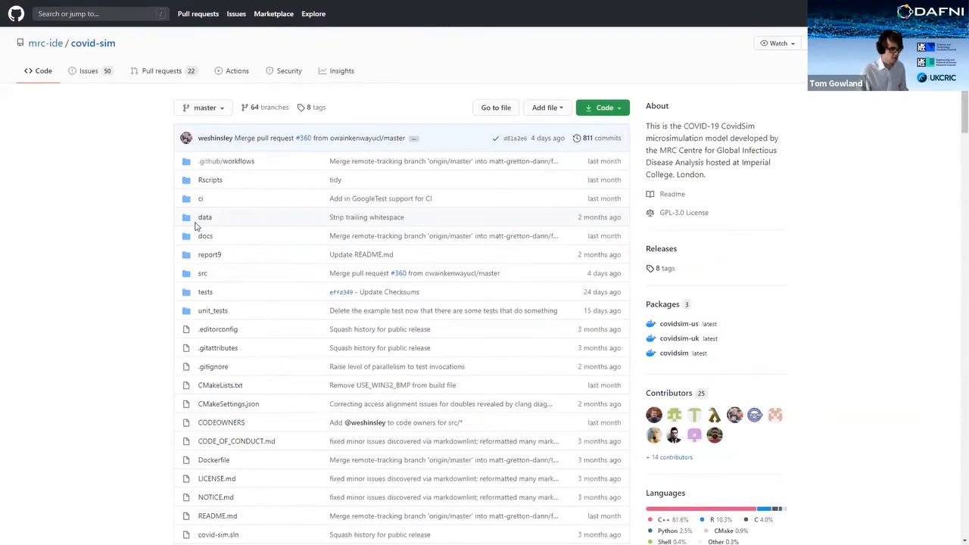
# Step: Read the covid-sim repository's main README, from the model description to the testing, sample data and documentation sections
pyautogui.scroll(-6, 196, 226)
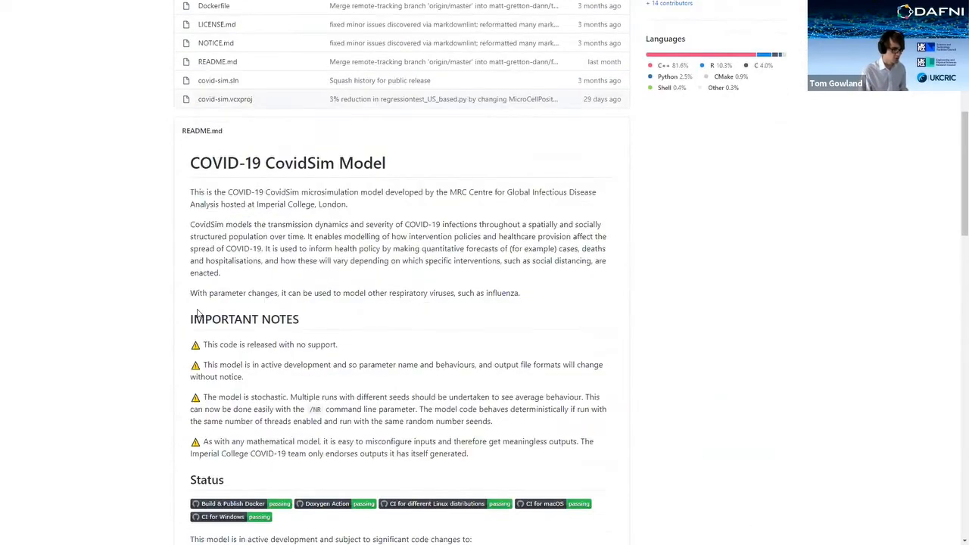
pyautogui.scroll(-9, 196, 311)
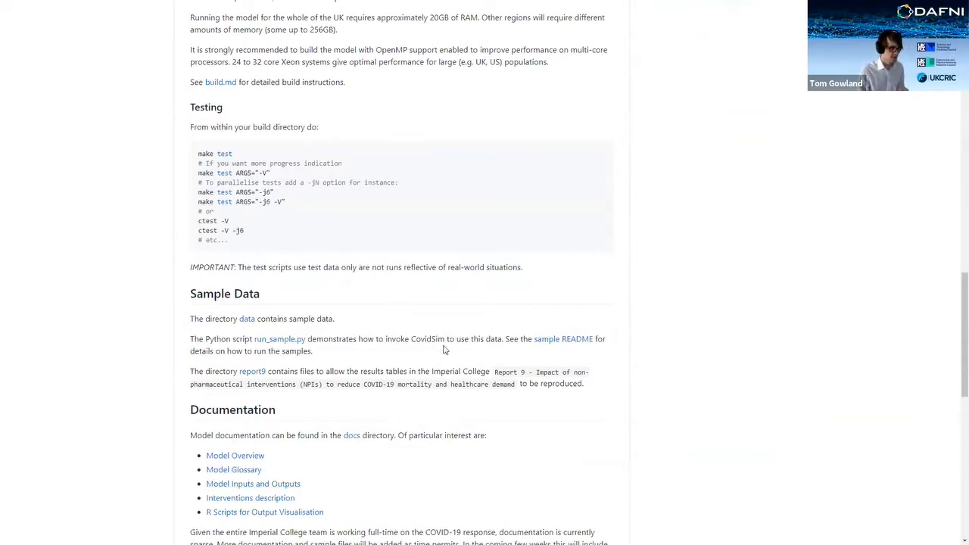
pyautogui.scroll(15, 128, 379)
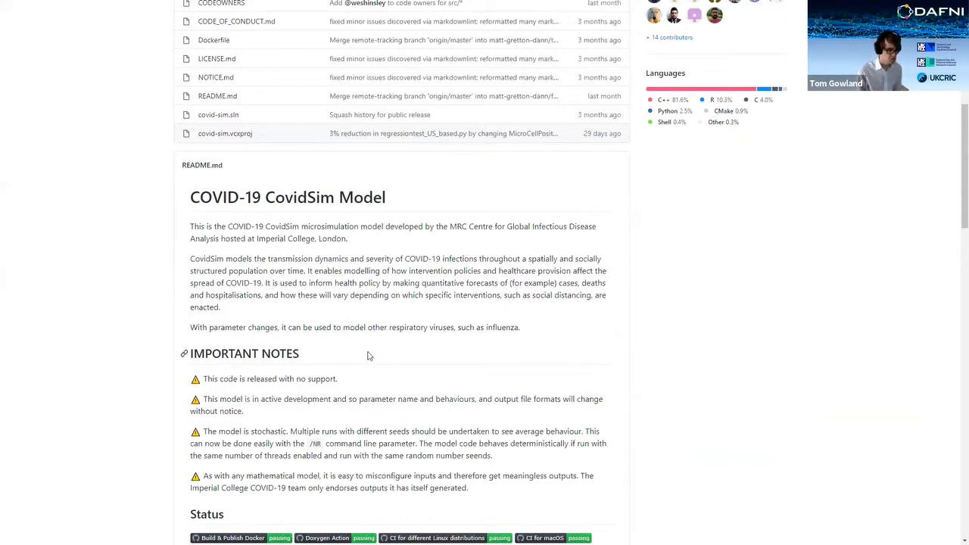
pyautogui.scroll(4, 365, 411)
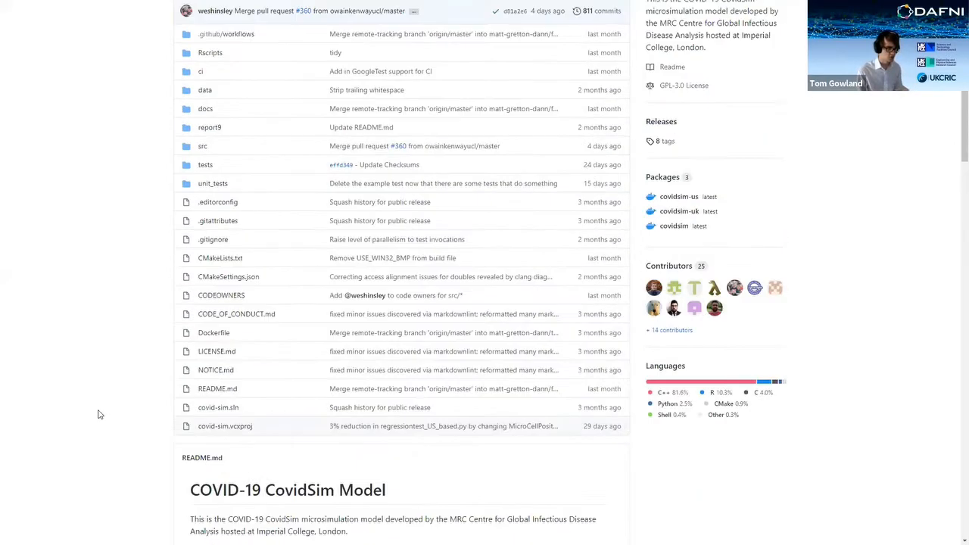
pyautogui.scroll(1, 99, 415)
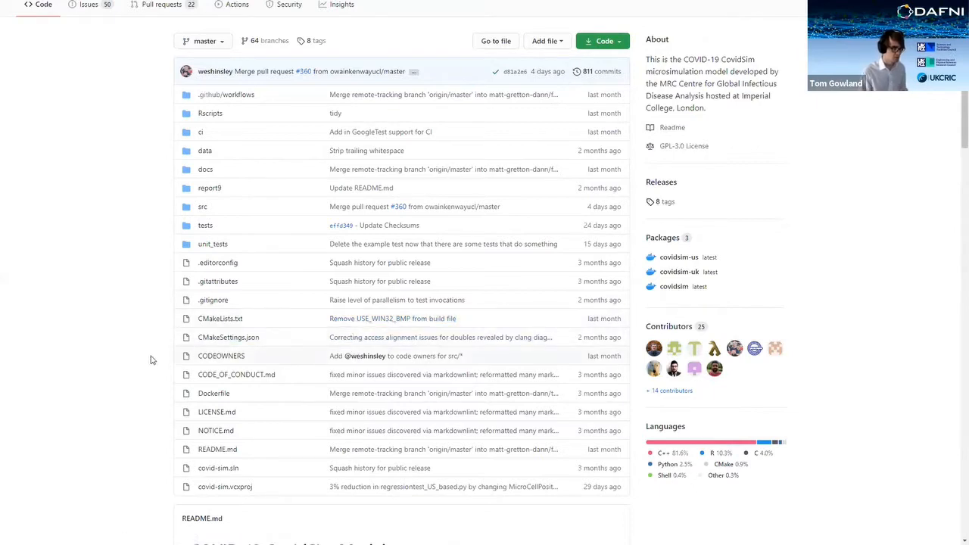
# Step: Switch to DAFNI and browse all pages of the model catalogue, returning to the first page
pyautogui.hotkey('ctrl', 'Tab')
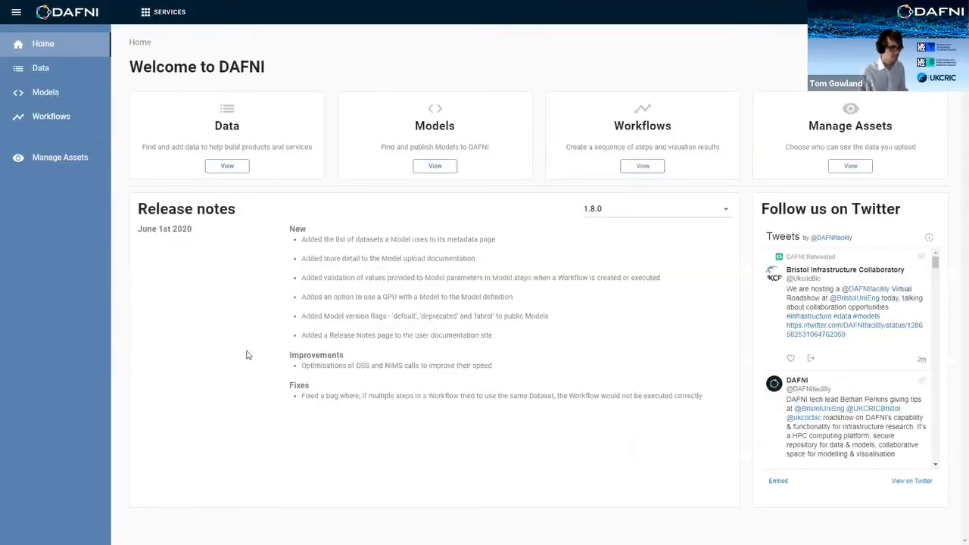
pyautogui.click(452, 175)
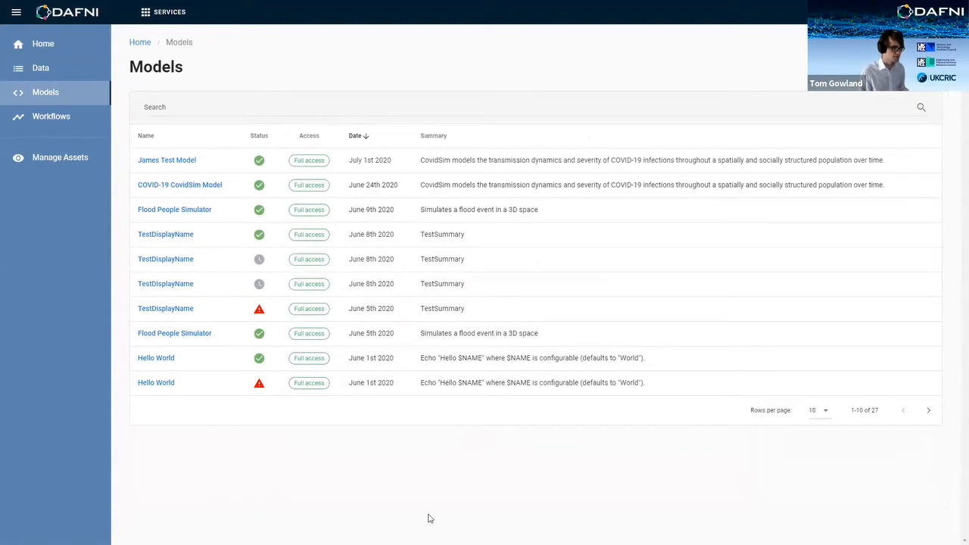
pyautogui.click(930, 411)
pyautogui.click(929, 411)
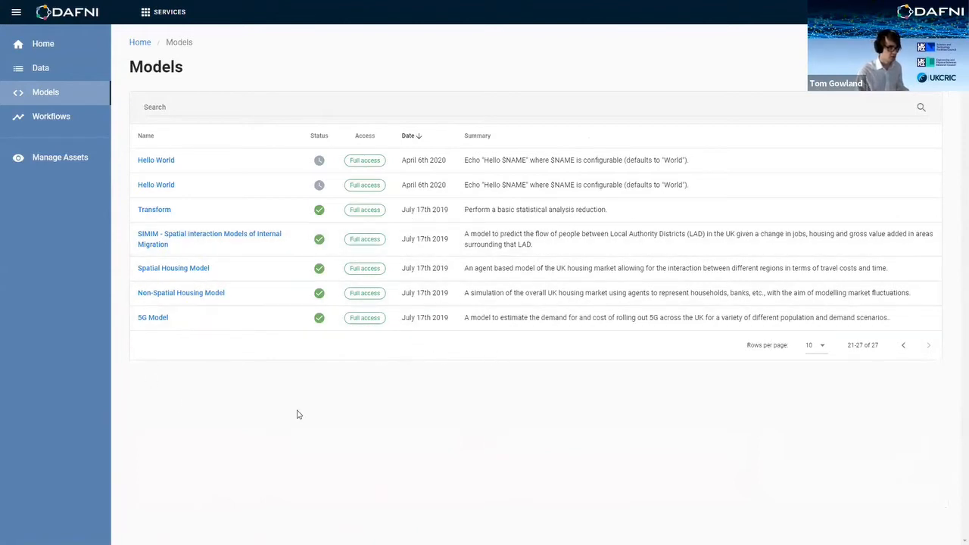
pyautogui.click(903, 346)
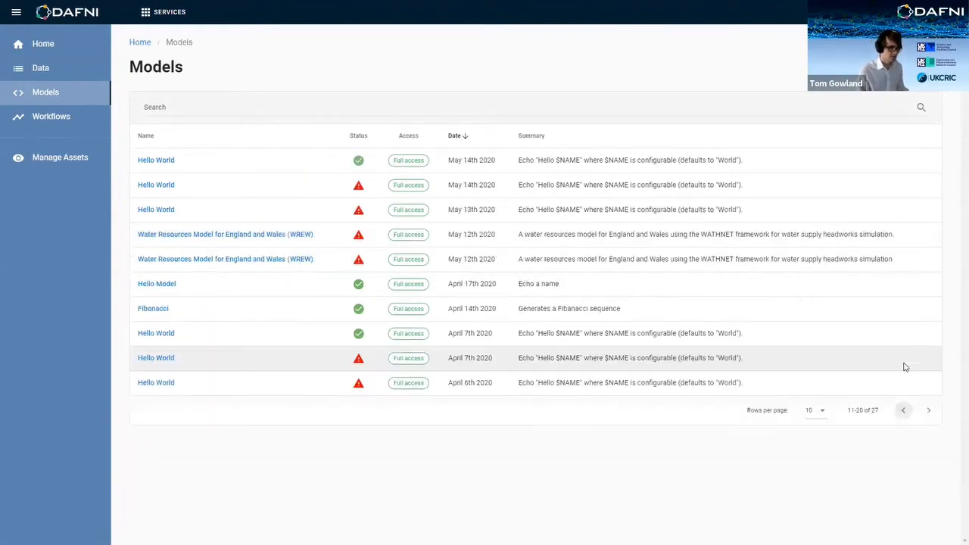
pyautogui.click(909, 411)
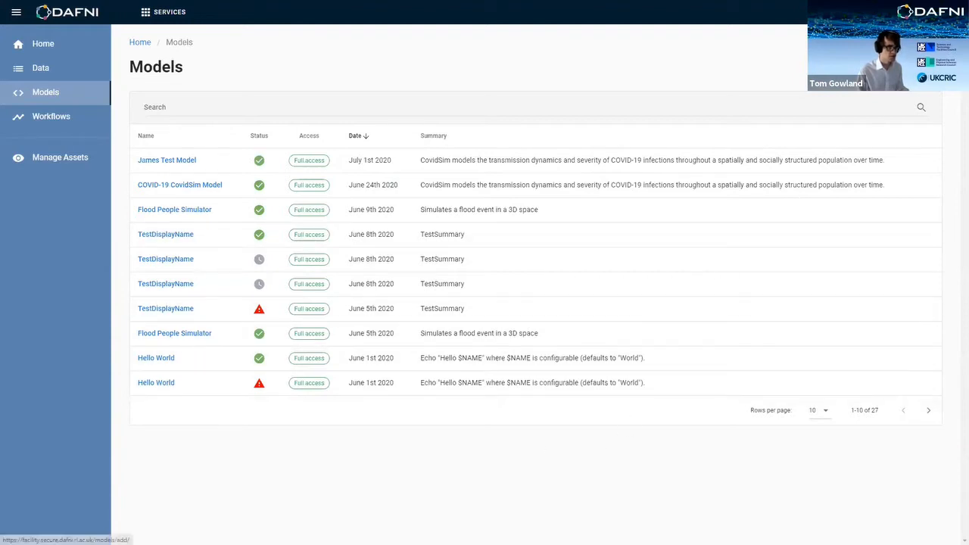
# Step: Open the page for adding a model and read the linked guide on writing a model definition file
pyautogui.click(909, 67)
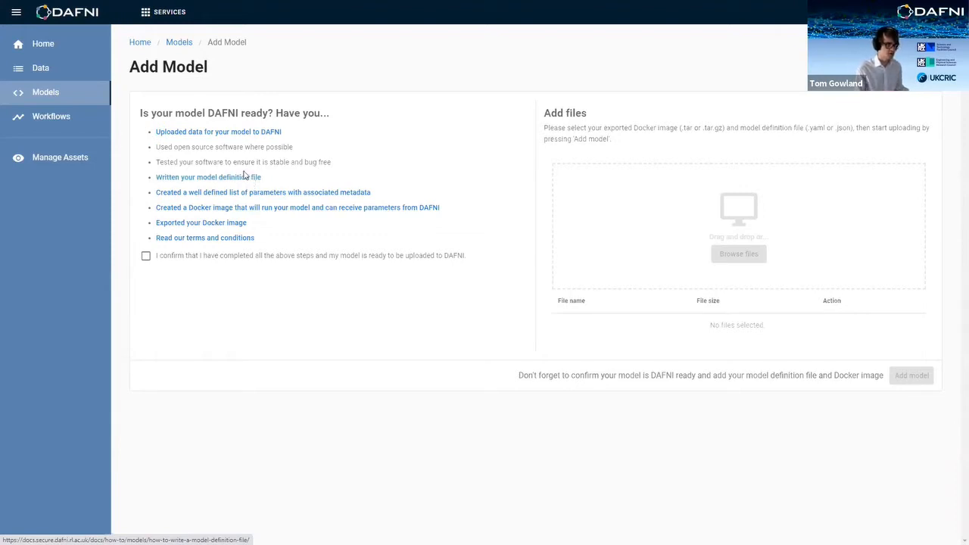
pyautogui.click(246, 182)
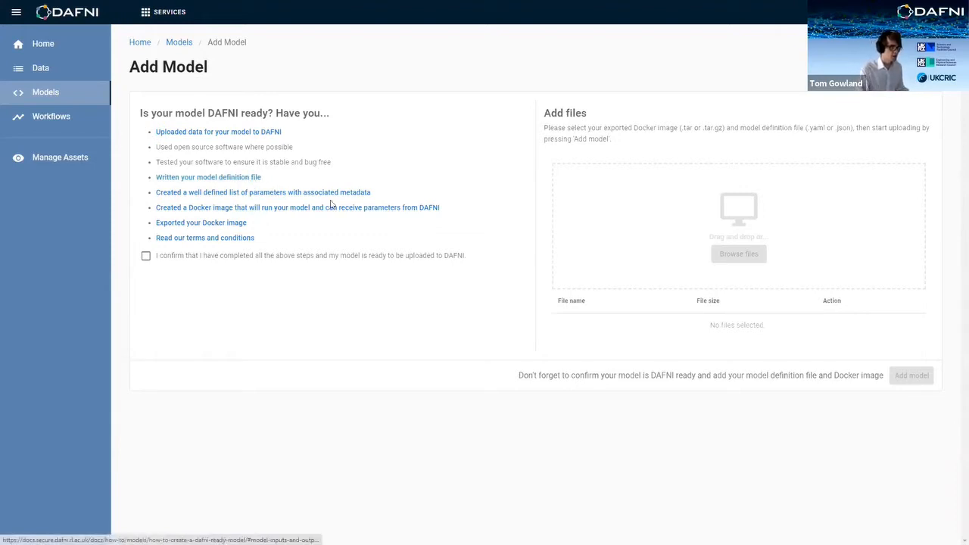
pyautogui.scroll(-10, 271, 236)
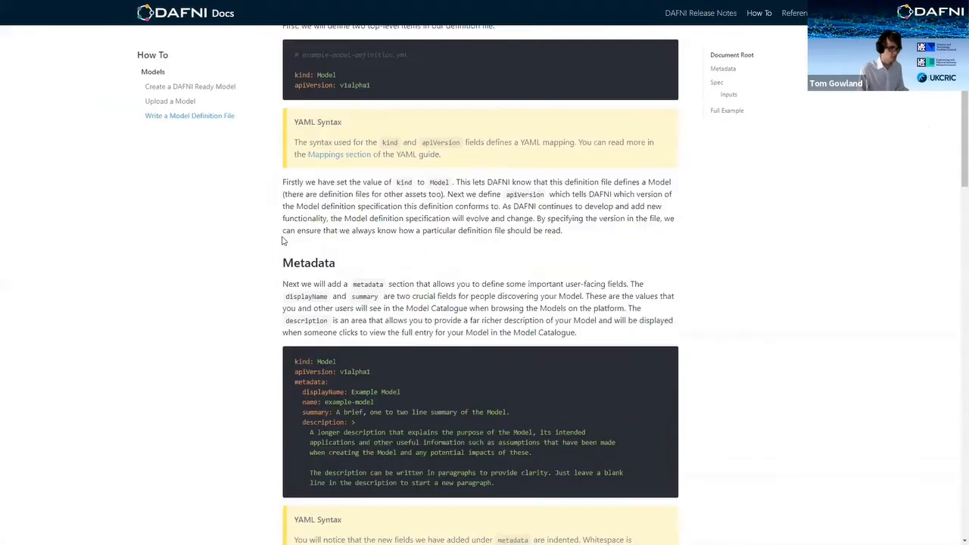
pyautogui.scroll(-2, 292, 227)
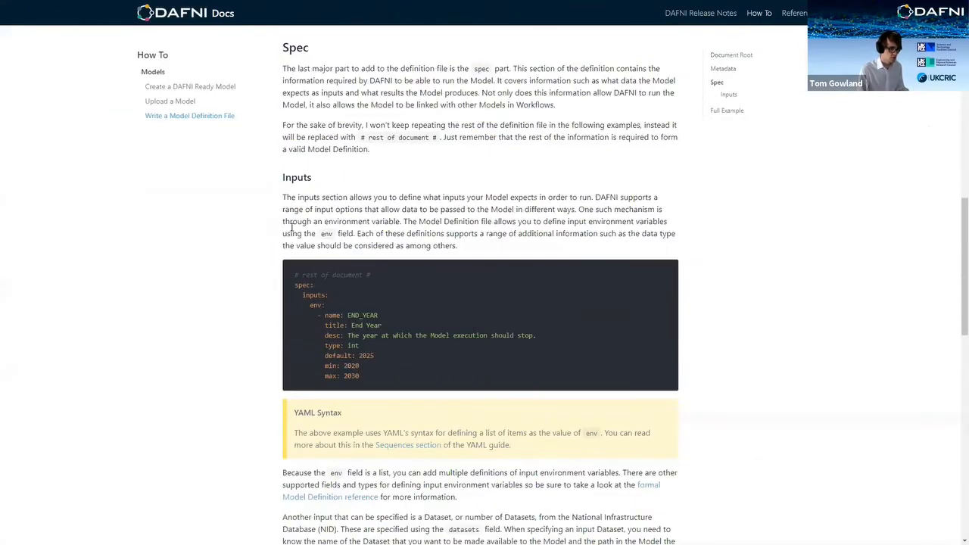
# Step: Close the definition file guide and read the guide on creating a Docker image that can run the model on DAFNI
pyautogui.hotkey('ctrl', 'w')
pyautogui.click(202, 213)
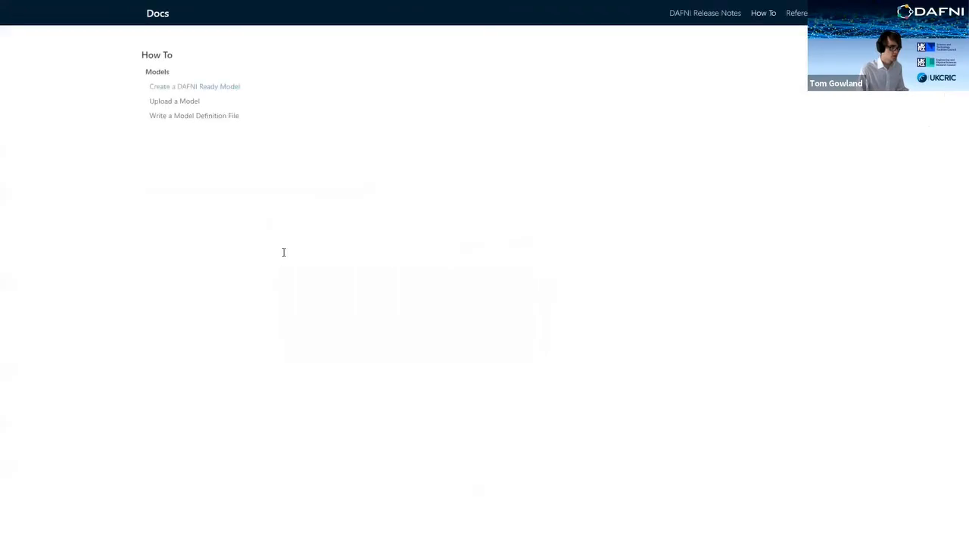
pyautogui.scroll(-3, 298, 238)
pyautogui.scroll(-10, 297, 238)
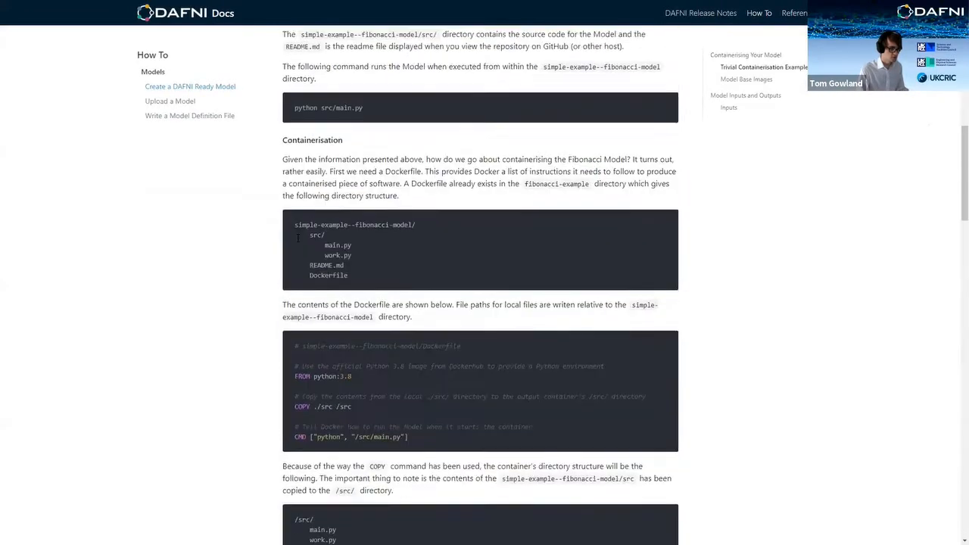
pyautogui.scroll(-4, 298, 242)
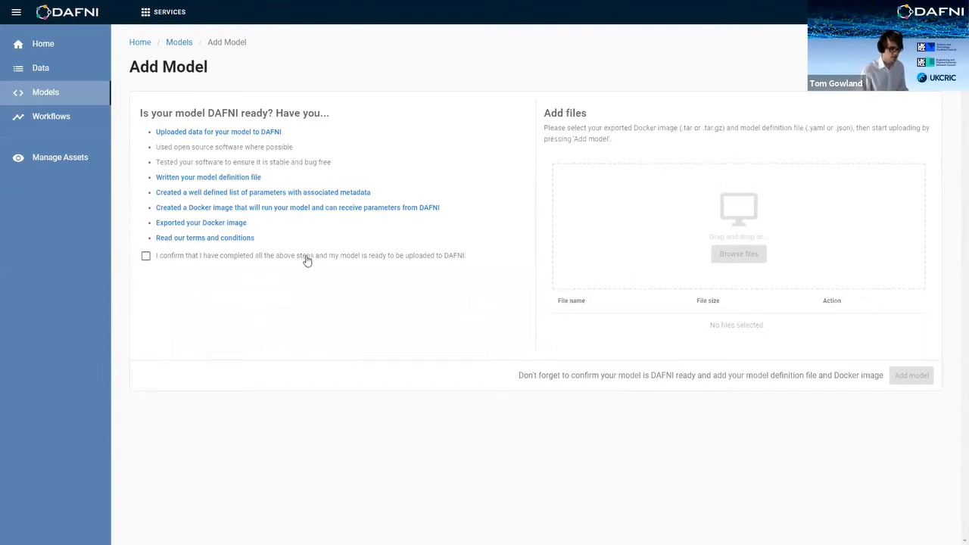
# Step: Confirm that the model is ready for upload and add covid-sim.tar.gz and model_definition.yaml from the Code/covid-sim folder
pyautogui.click(349, 260)
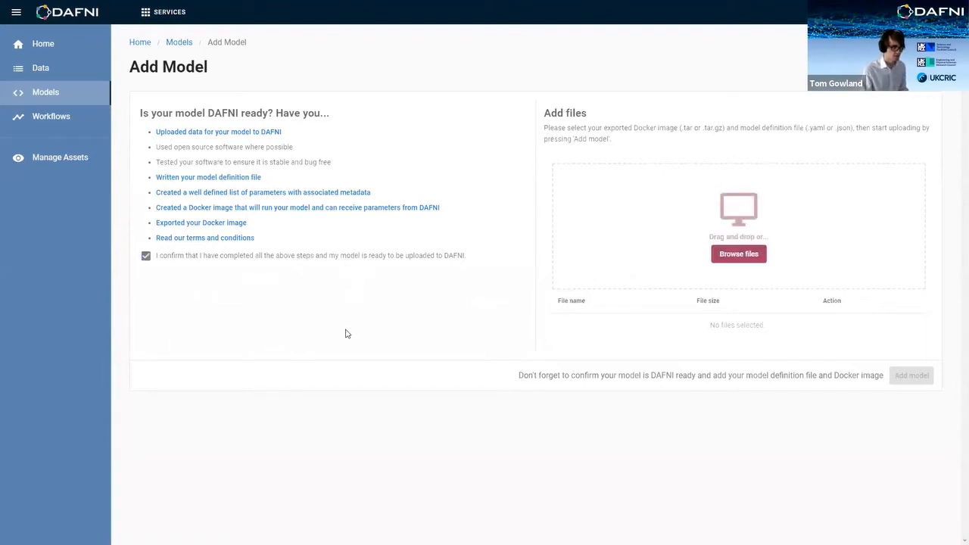
pyautogui.click(752, 263)
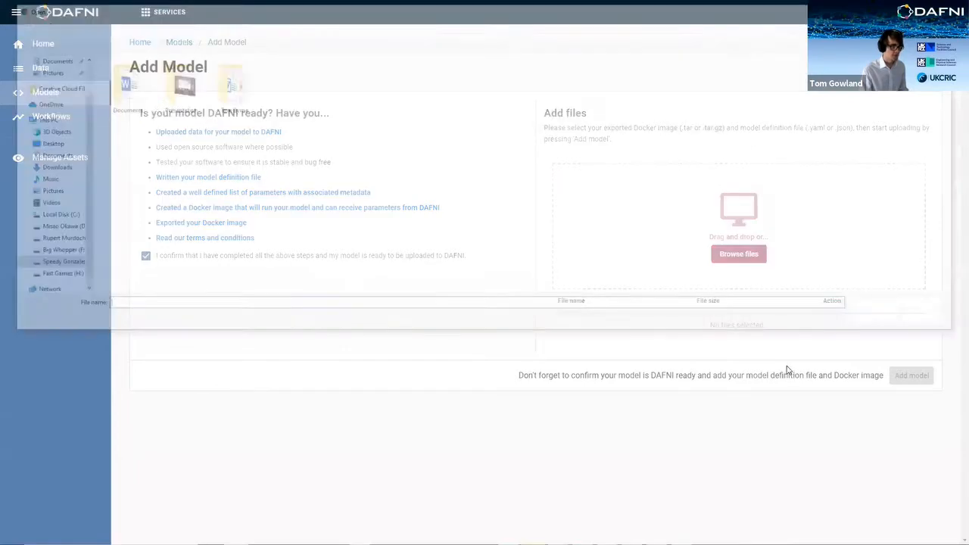
pyautogui.click(243, 27)
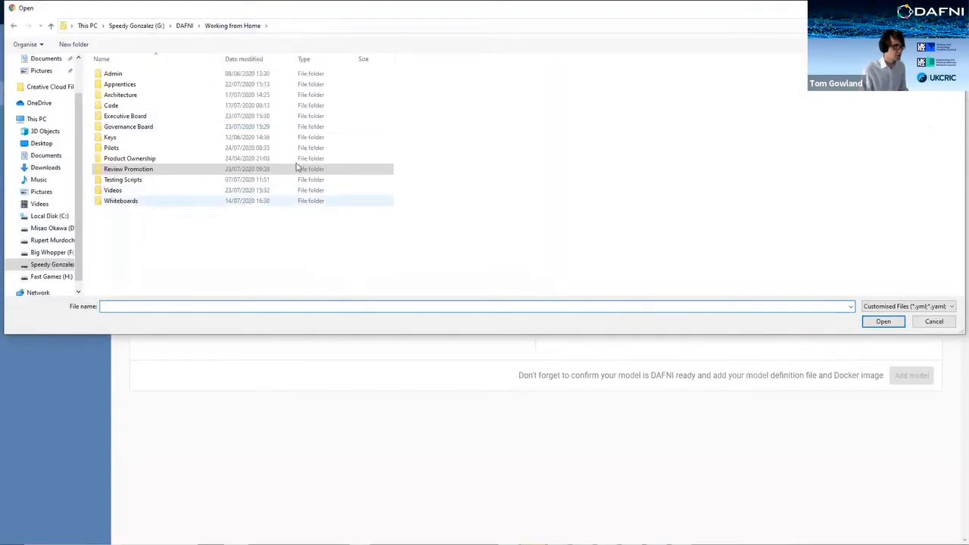
pyautogui.doubleClick(121, 106)
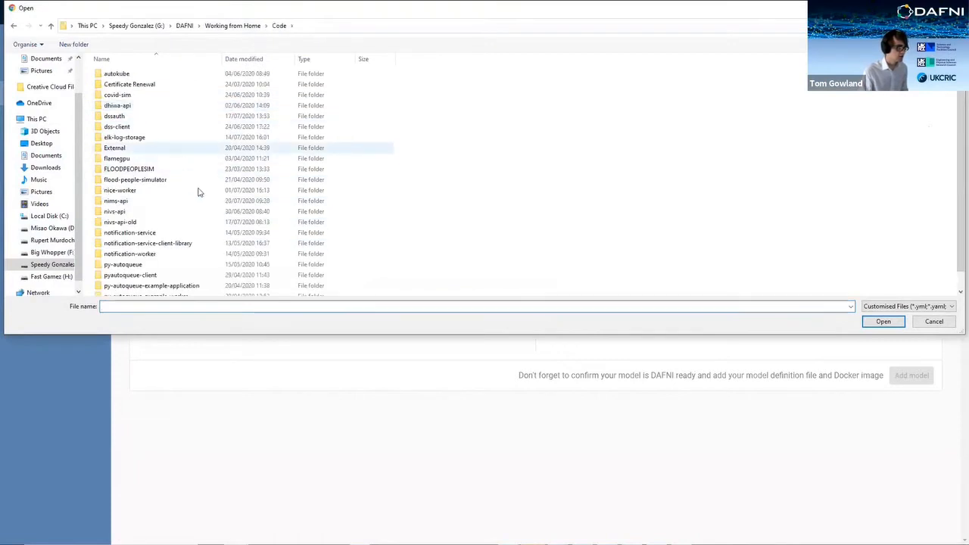
pyautogui.doubleClick(162, 95)
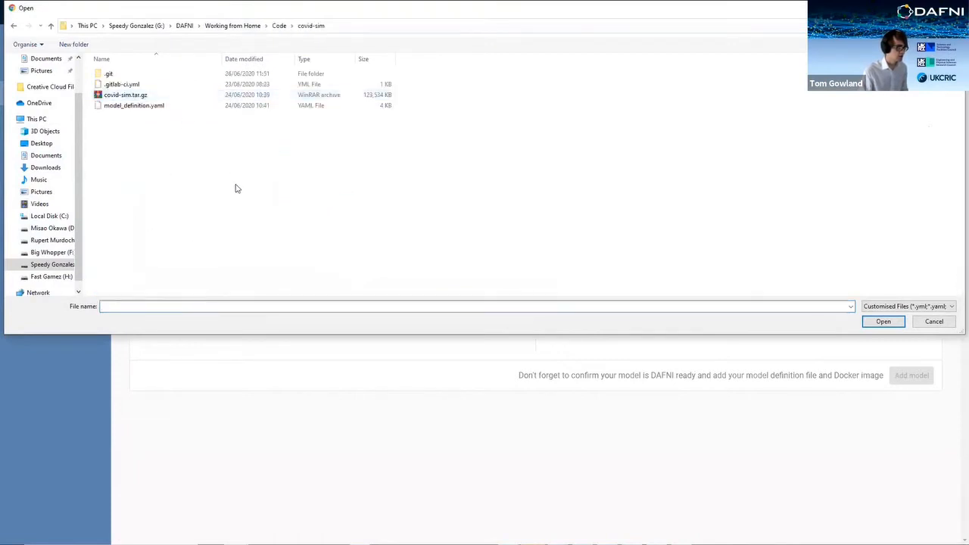
pyautogui.click(190, 96)
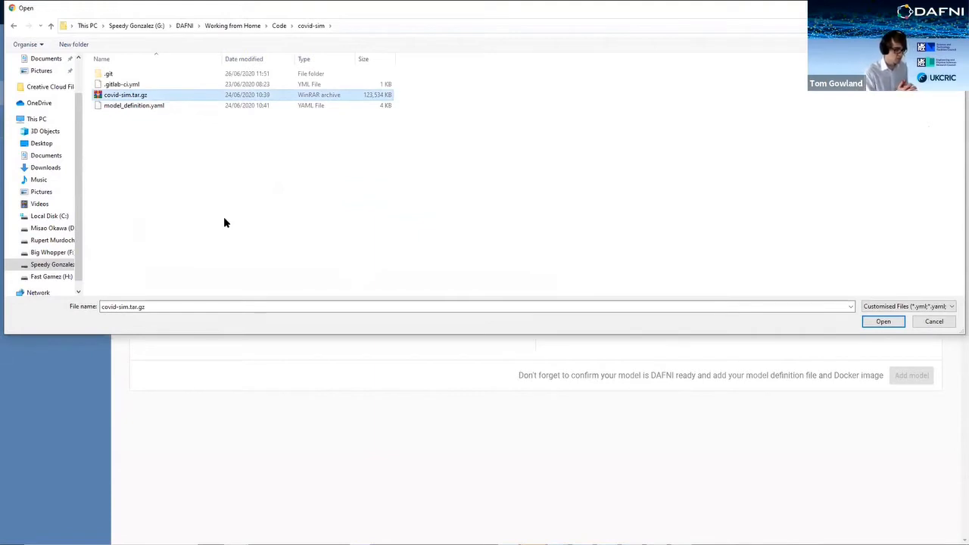
pyautogui.keyDown('ctrl'); pyautogui.click(167, 107); pyautogui.keyUp('ctrl')
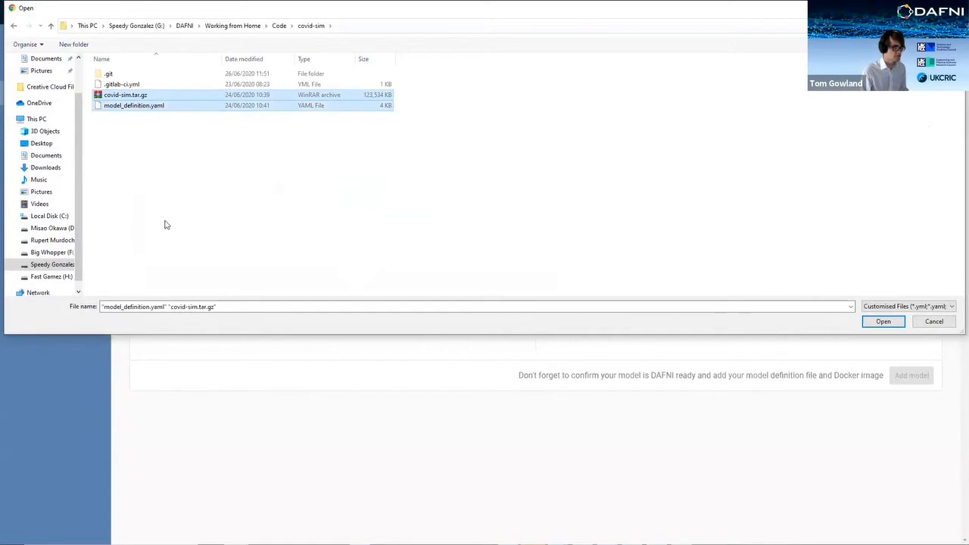
pyautogui.click(884, 321)
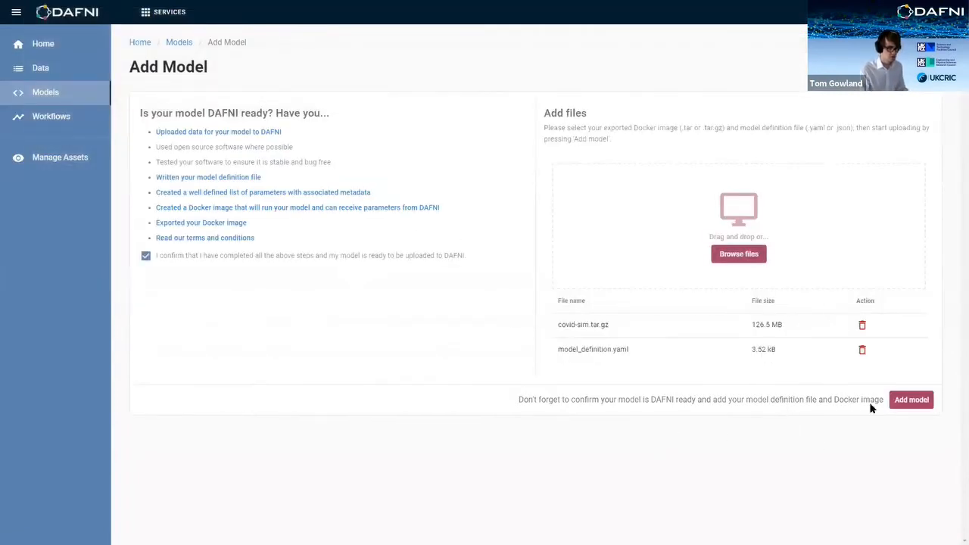
# Step: Start uploading the model with its definition and image files, and cancel the upload
pyautogui.click(917, 402)
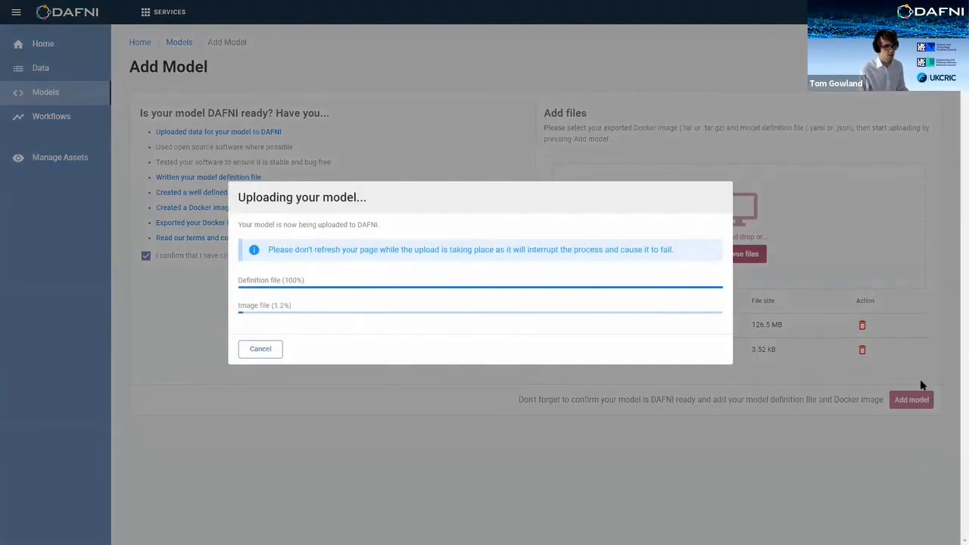
pyautogui.click(261, 349)
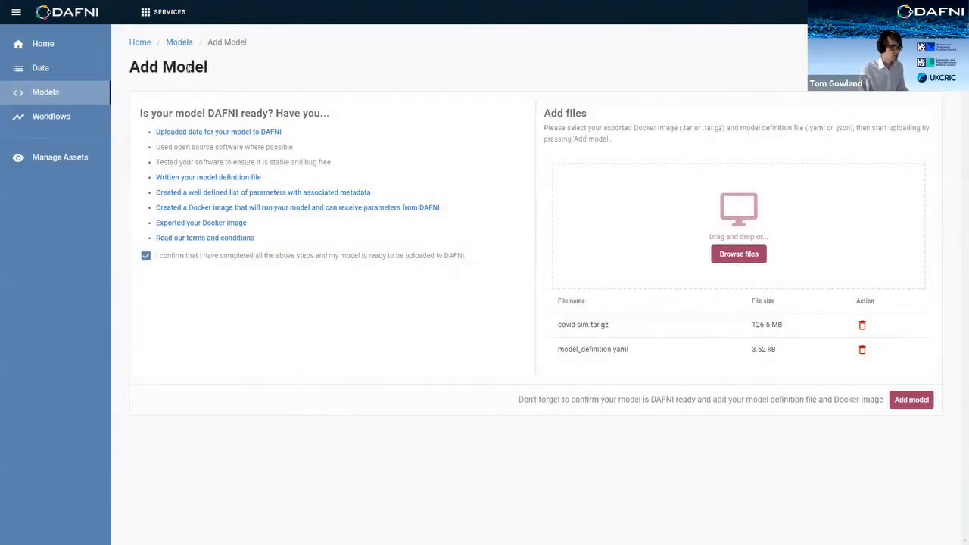
# Step: Return to the model catalogue, open the COVID-19 CovidSim Model entry and review its description, input parameters and output files
pyautogui.click(179, 42)
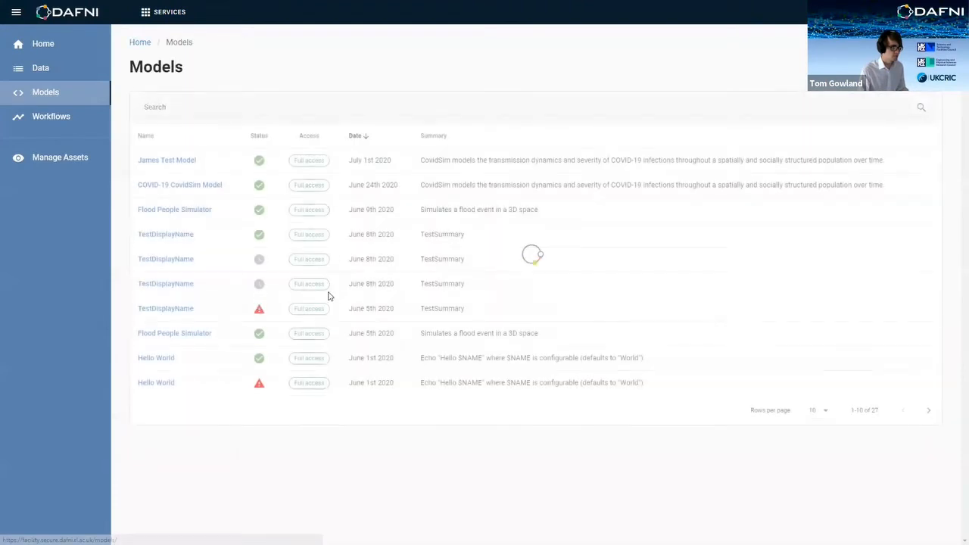
pyautogui.click(204, 188)
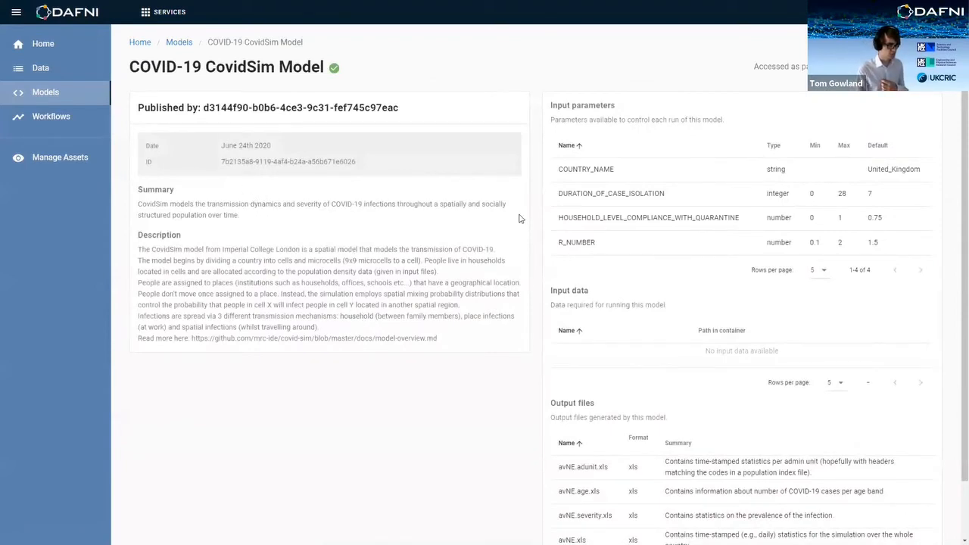
pyautogui.scroll(-1, 466, 194)
pyautogui.scroll(1, 458, 191)
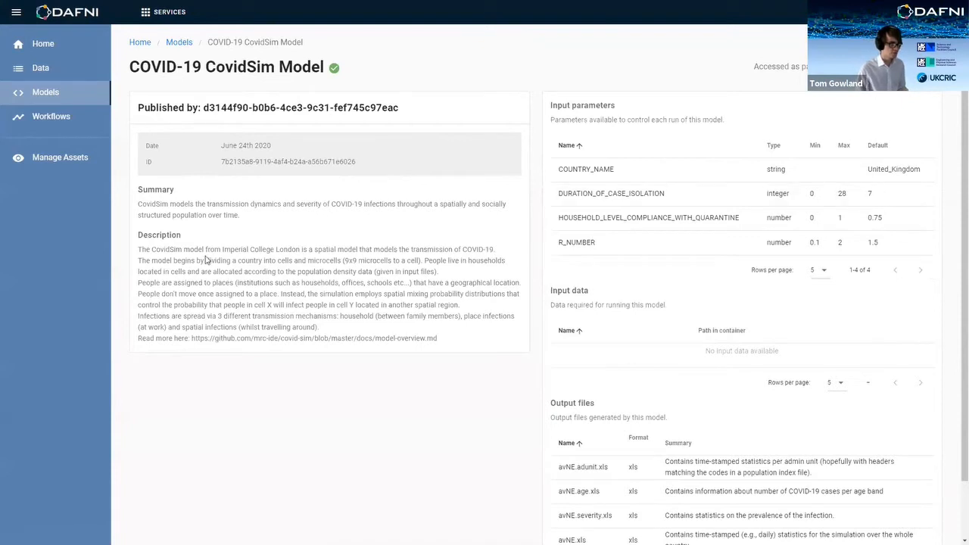
# Step: Examine the COVID-19 CovidSim Model's description text, its four input parameters and the output files it generates
pyautogui.scroll(-1, 414, 371)
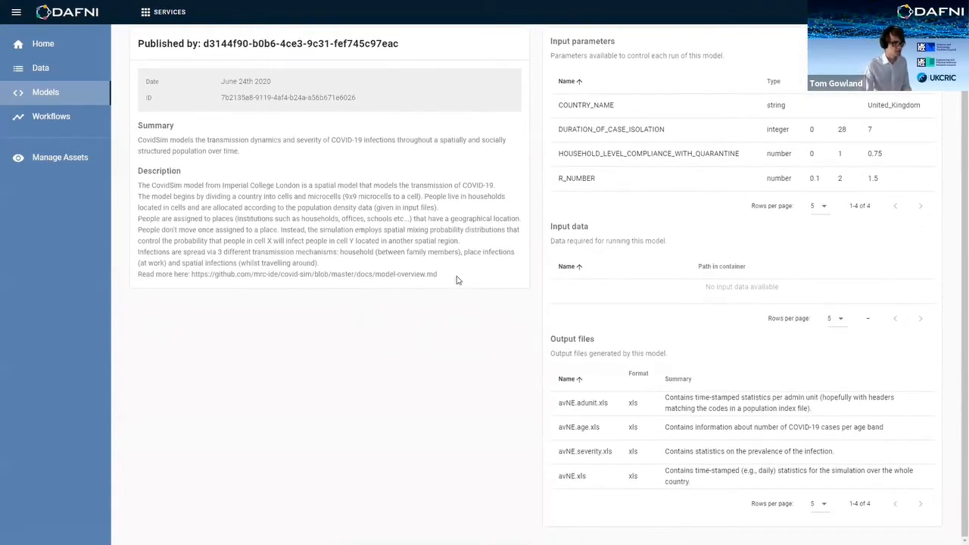
pyautogui.moveTo(457, 280); pyautogui.dragTo(138, 184)
pyautogui.scroll(2, 583, 203)
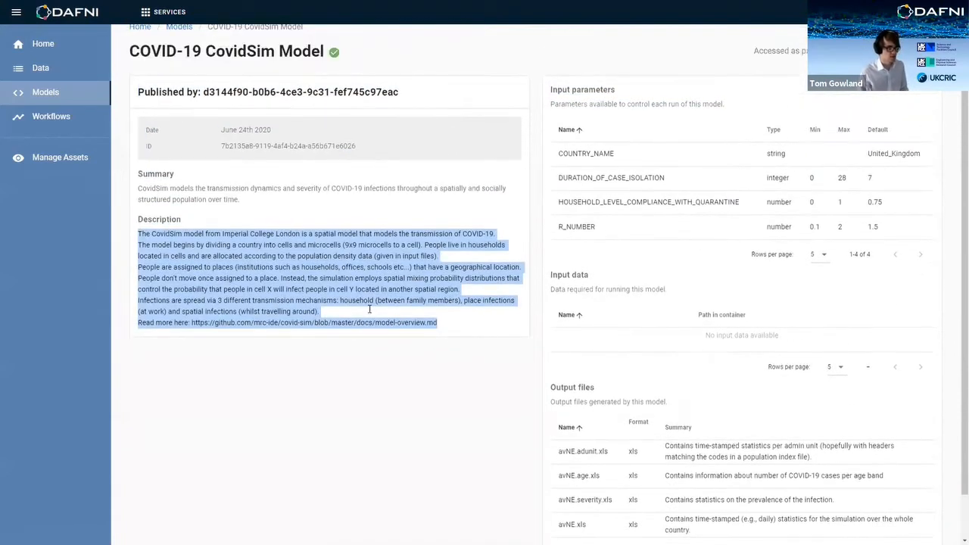
pyautogui.moveTo(554, 170); pyautogui.dragTo(824, 282)
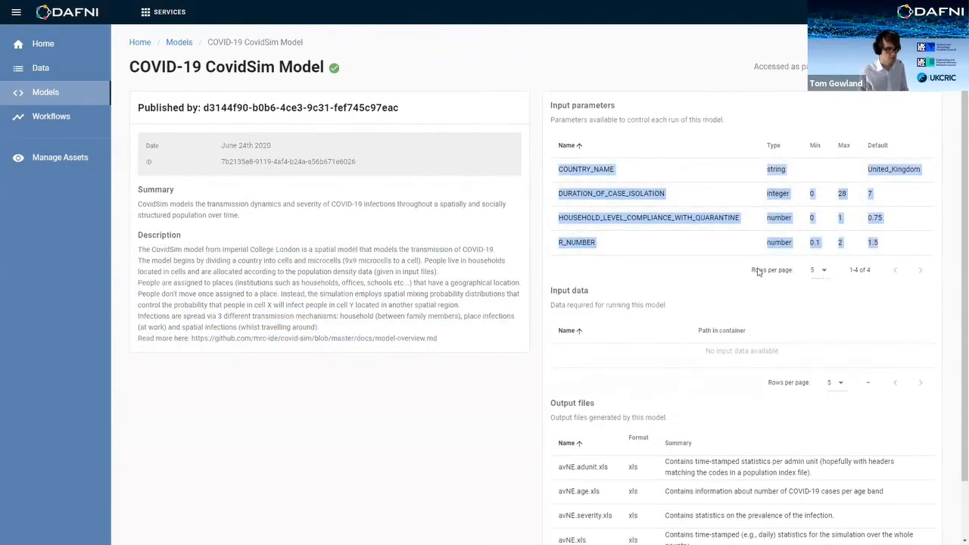
pyautogui.click(706, 289)
pyautogui.scroll(-1, 674, 333)
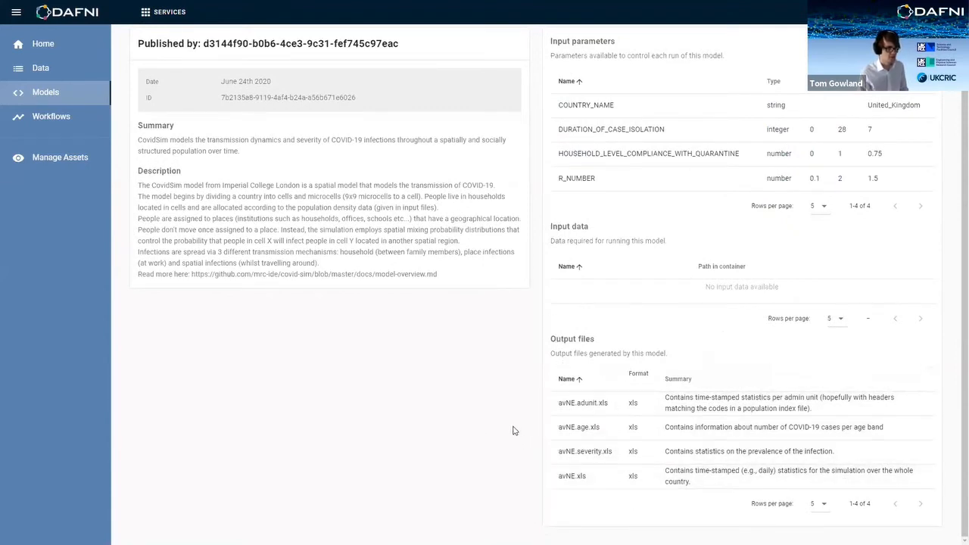
pyautogui.scroll(2, 606, 454)
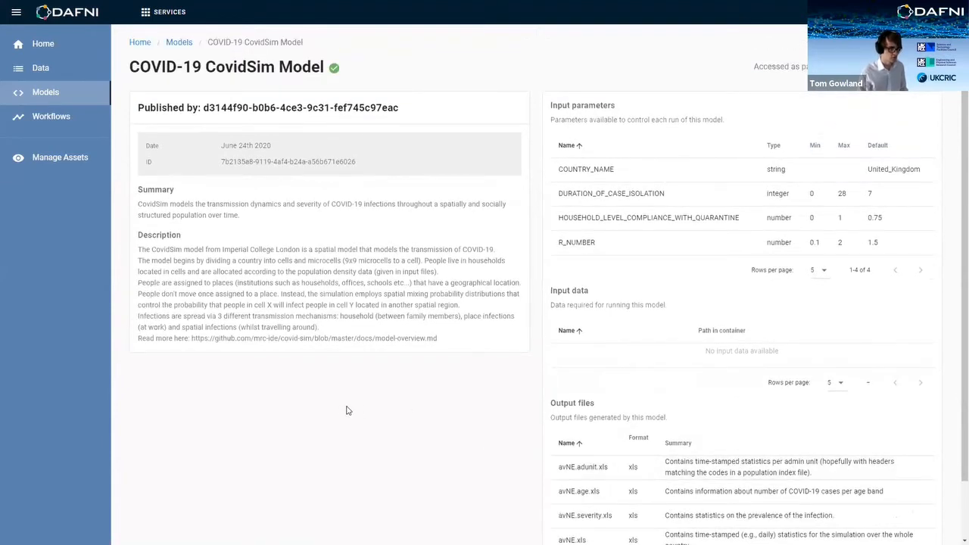
# Step: Start a new workflow and set both its workflow name and display name to test
pyautogui.click(100, 116)
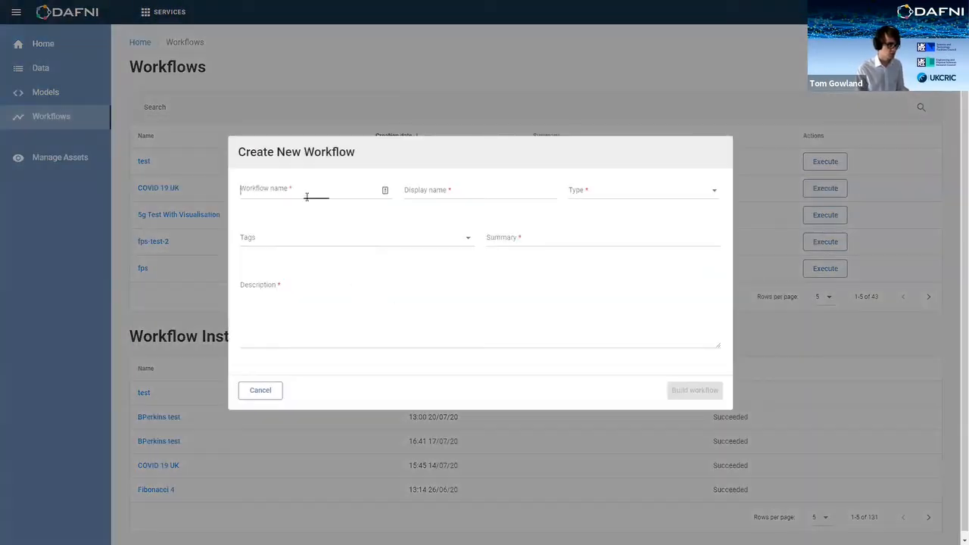
pyautogui.click(307, 195)
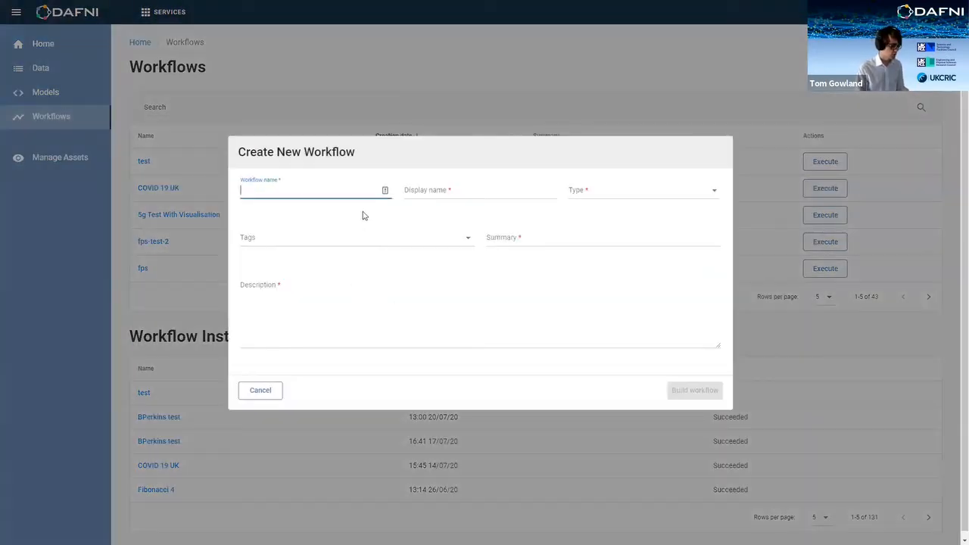
pyautogui.write('test')
pyautogui.hotkey('ctrl', 'a')
pyautogui.hotkey('ctrl', 'c')
pyautogui.click(422, 189)
pyautogui.hotkey('ctrl', 'v')
# Step: Set the workflow type to testing, enter test as summary and description, and proceed to building the workflow
pyautogui.click(578, 190)
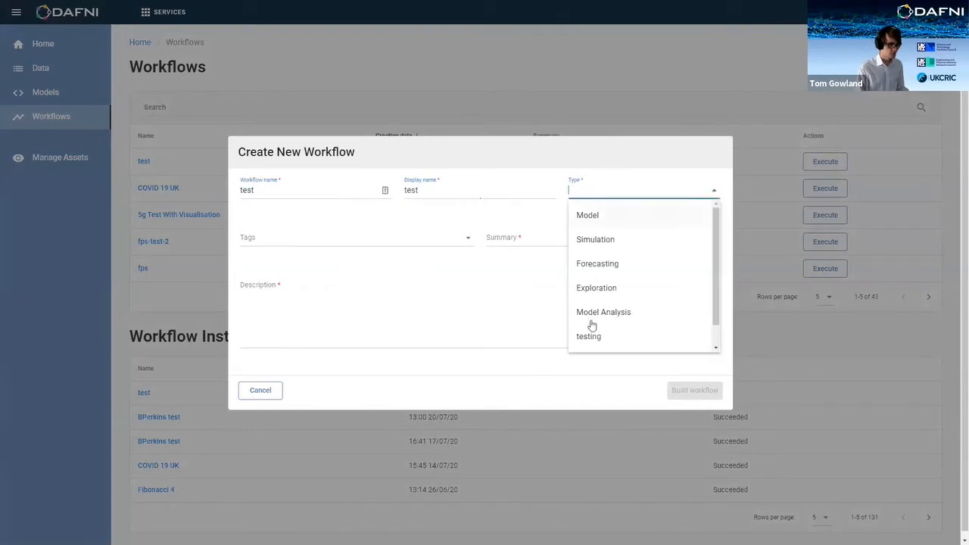
pyautogui.click(598, 341)
pyautogui.click(543, 237)
pyautogui.hotkey('ctrl', 'v')
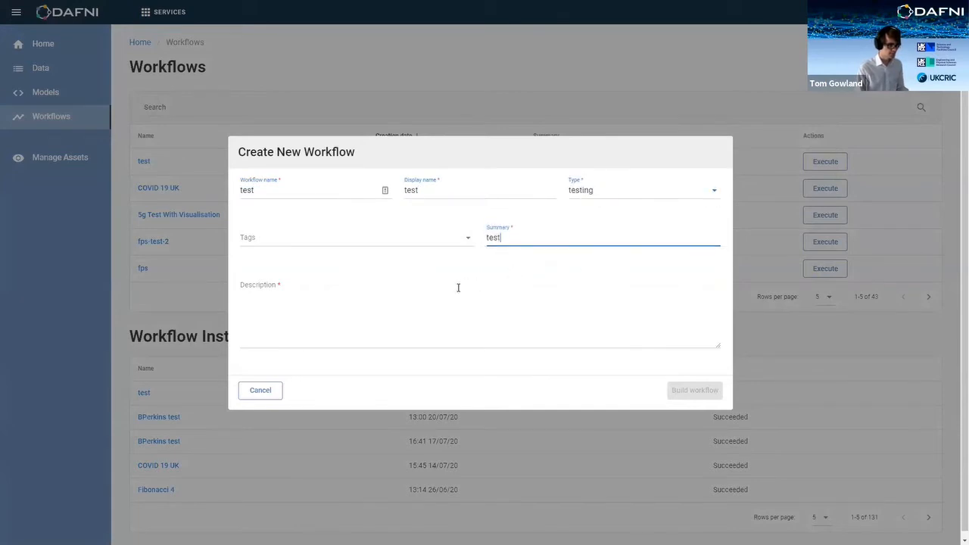
pyautogui.click(460, 294)
pyautogui.hotkey('ctrl', 'v')
pyautogui.click(681, 390)
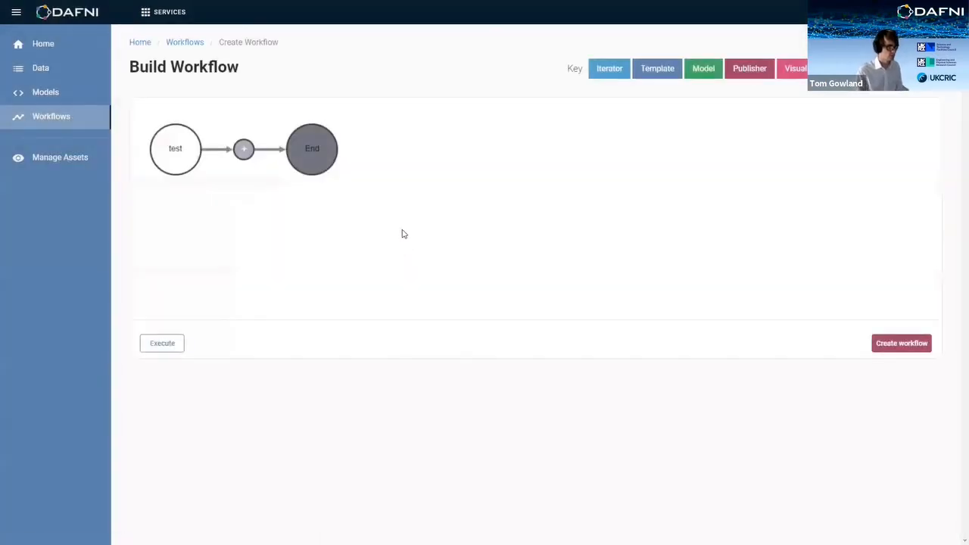
# Step: Start a new step between the test and End nodes and examine the settings of the Iterator step type
pyautogui.click(245, 150)
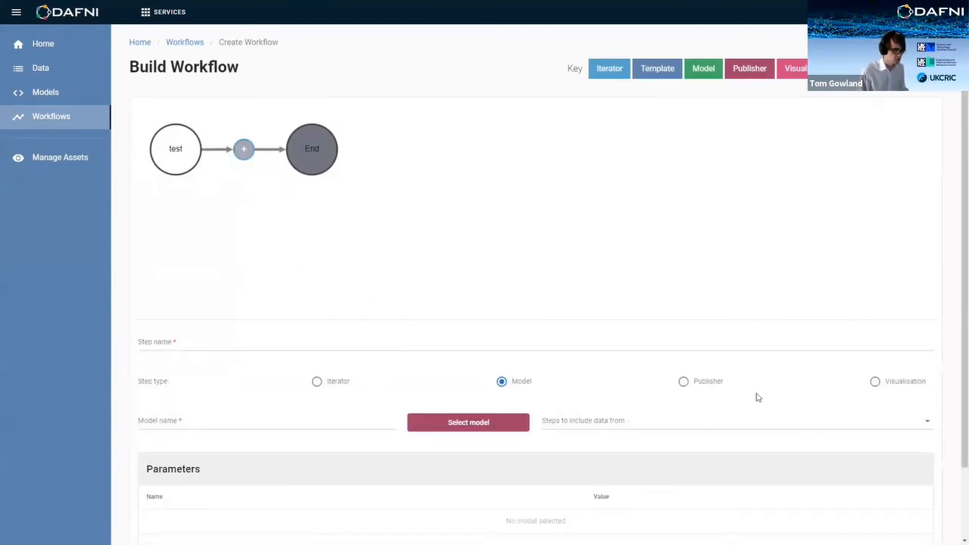
pyautogui.click(337, 381)
pyautogui.scroll(-2, 363, 415)
pyautogui.scroll(2, 357, 387)
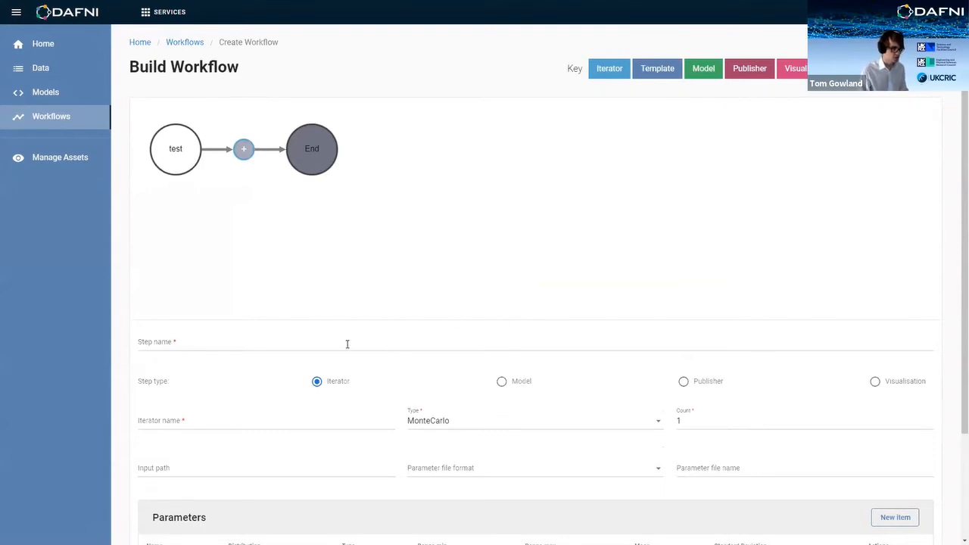
# Step: Set the new step's type to Model and select COVID-19 CovidSim Model as its model
pyautogui.click(502, 381)
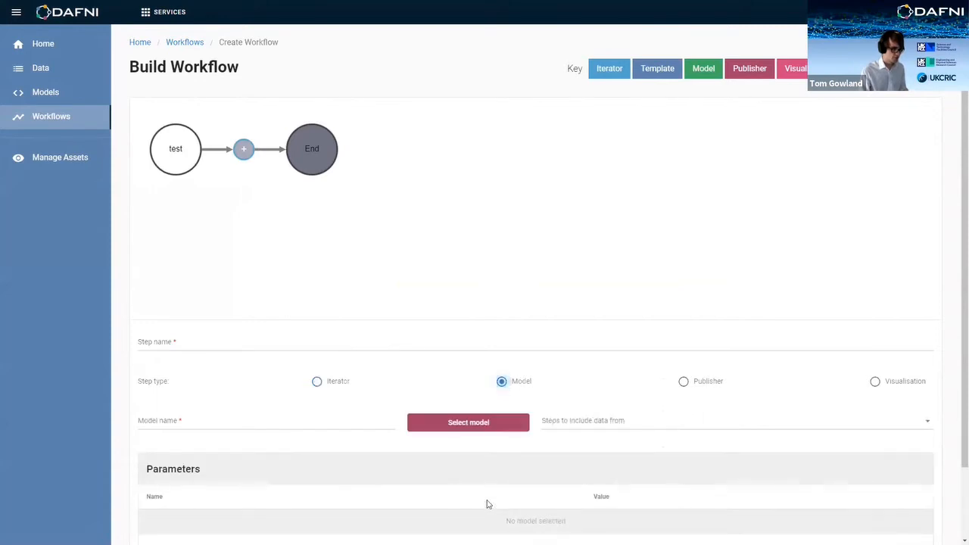
pyautogui.scroll(-1, 321, 399)
pyautogui.scroll(-1, 326, 397)
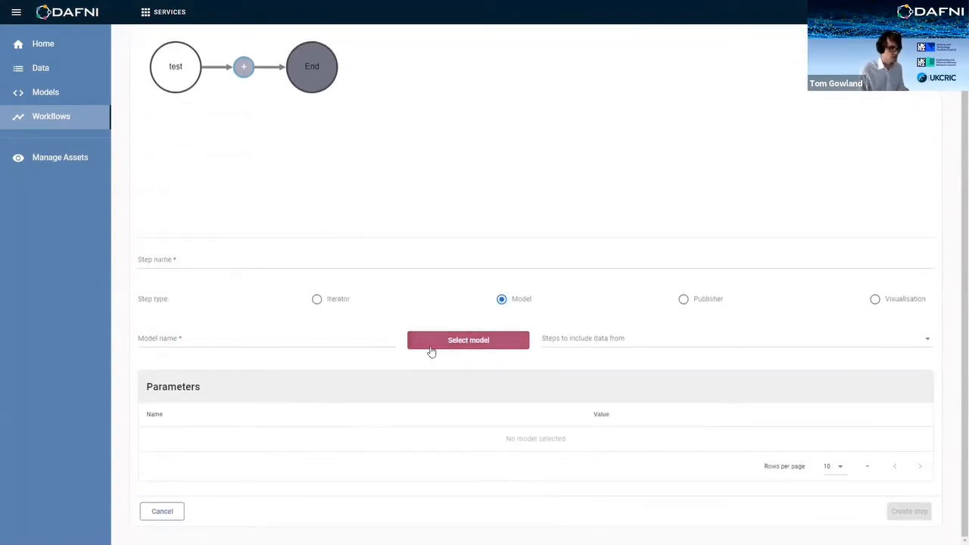
pyautogui.click(433, 347)
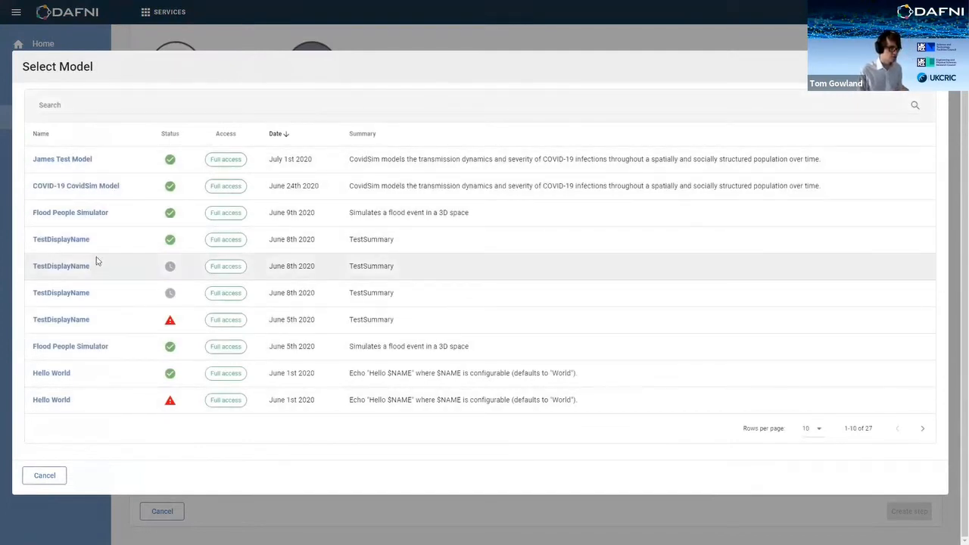
pyautogui.click(99, 189)
pyautogui.scroll(-3, 589, 308)
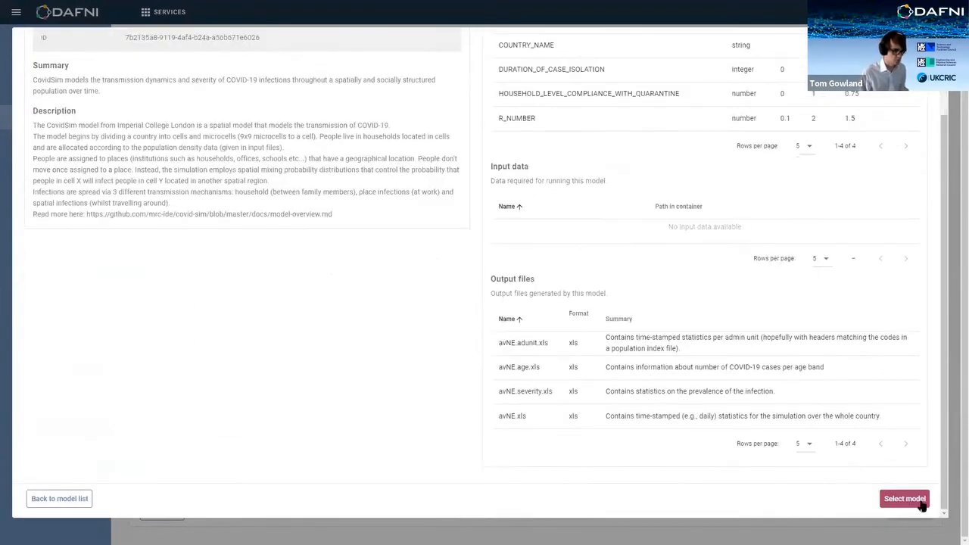
pyautogui.click(904, 498)
# Step: Examine the R number, household quarantine compliance and case isolation duration parameters and their allowed ranges
pyautogui.scroll(-3, 663, 424)
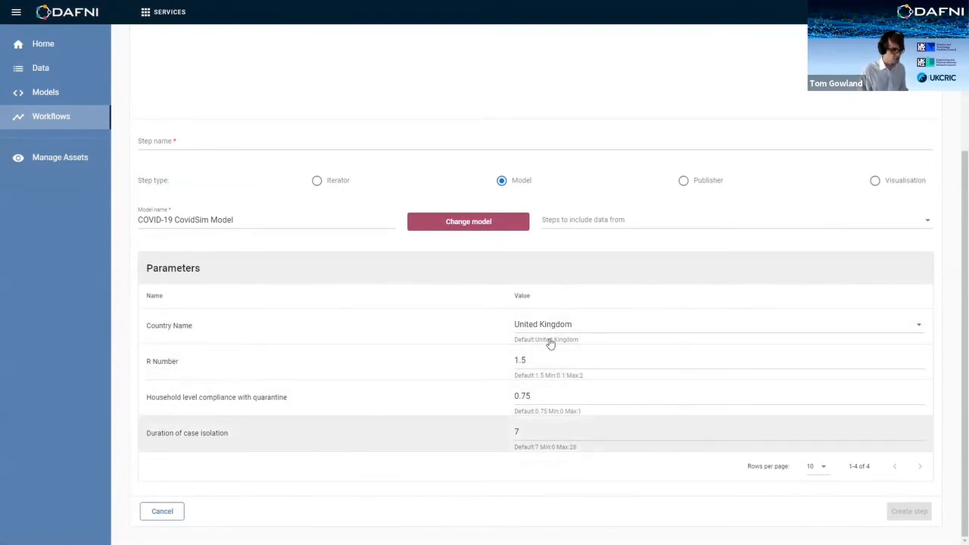
pyautogui.click(555, 424)
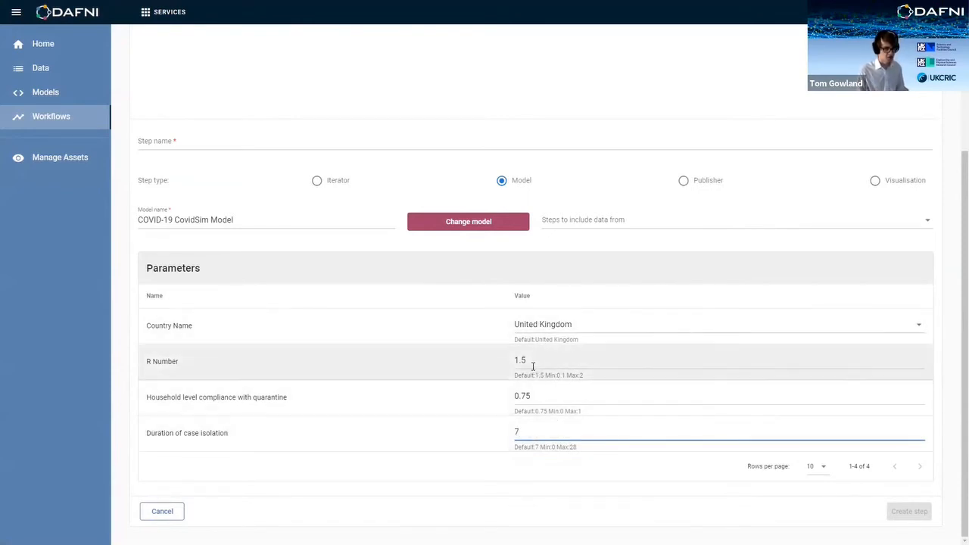
pyautogui.doubleClick(557, 363)
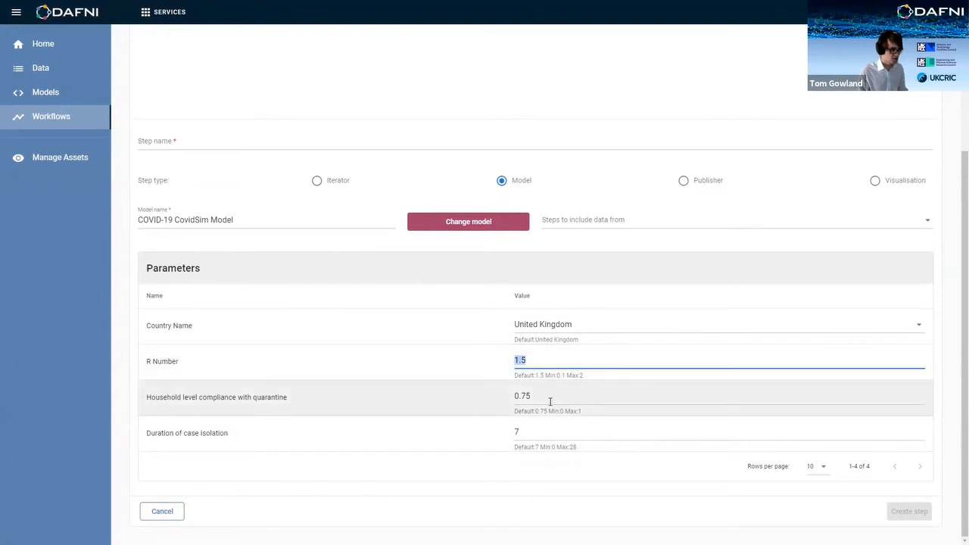
pyautogui.doubleClick(556, 397)
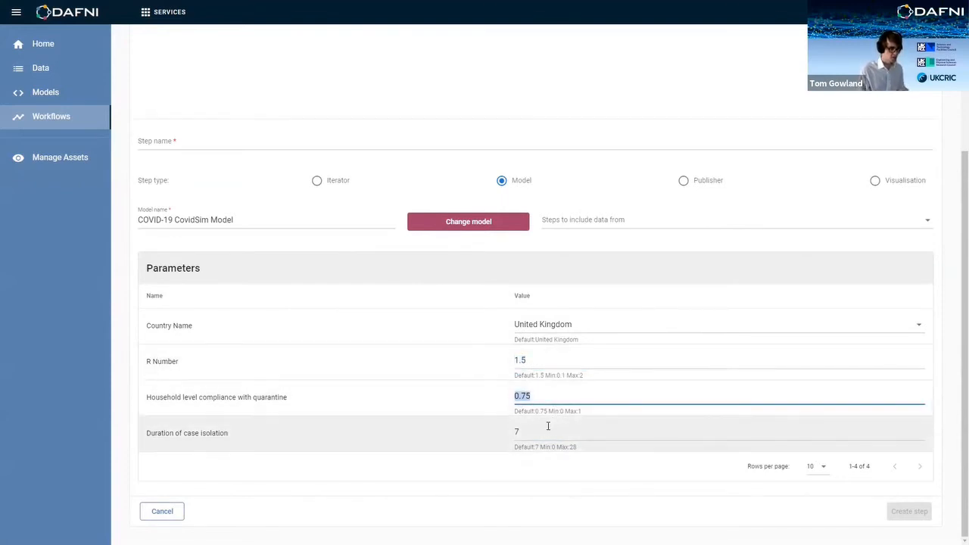
pyautogui.doubleClick(559, 435)
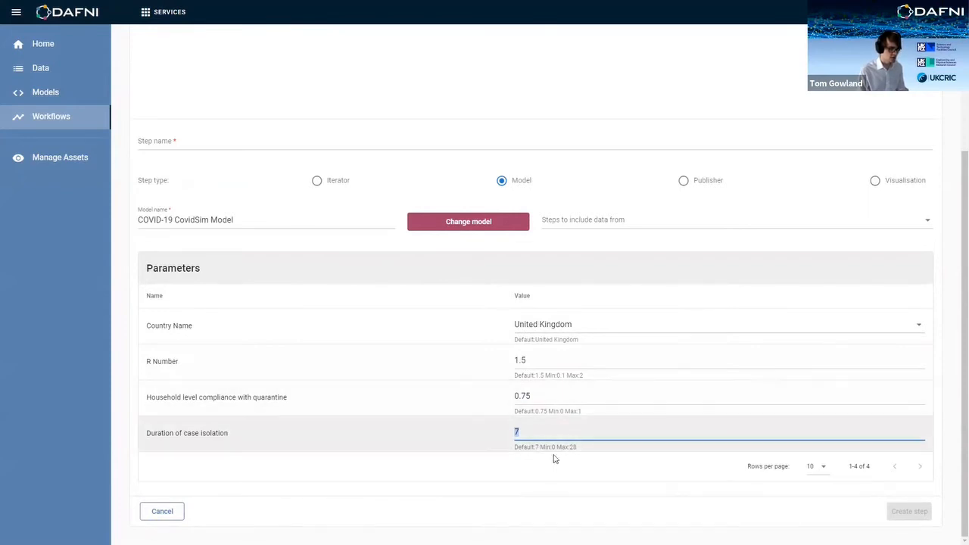
# Step: Look through the countries available for the Country Name parameter without changing the selection
pyautogui.click(576, 325)
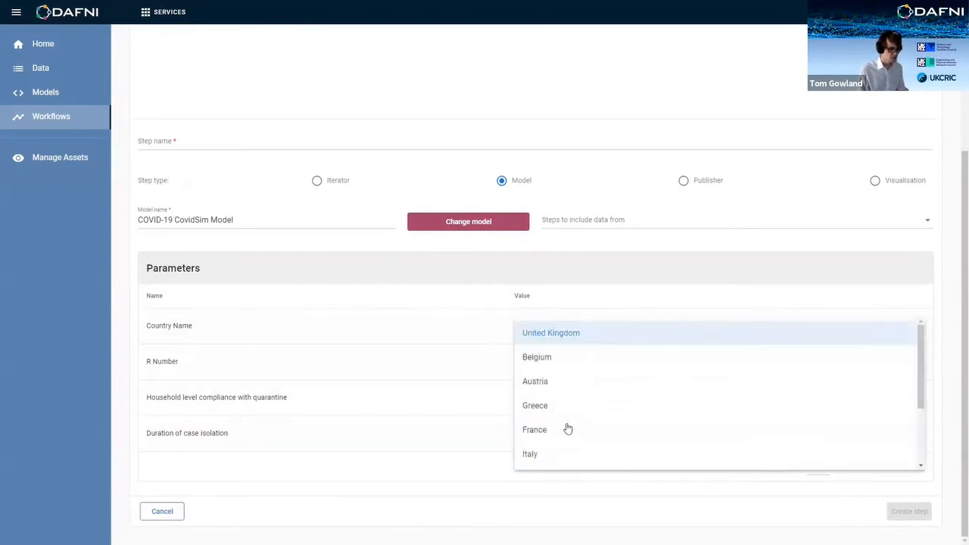
pyautogui.click(649, 275)
pyautogui.click(588, 331)
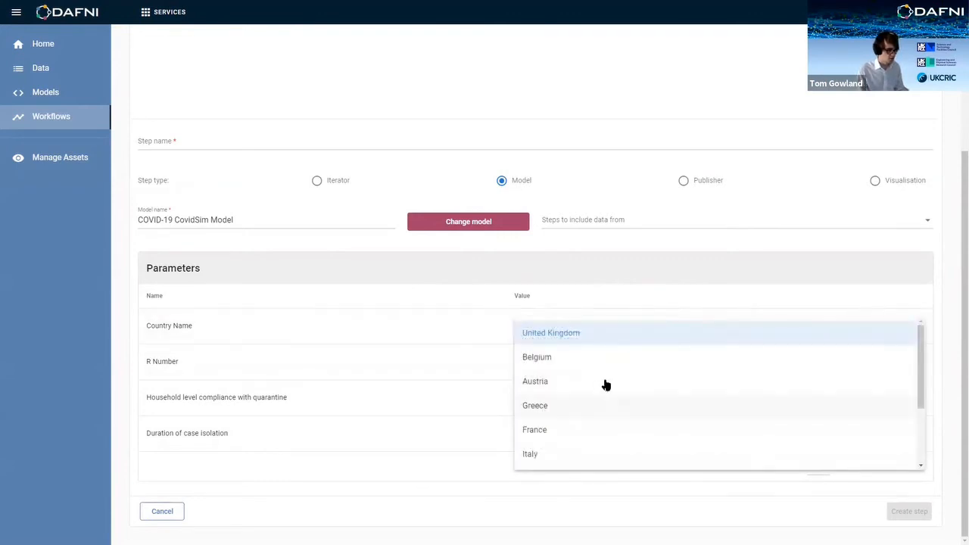
pyautogui.scroll(-3, 612, 373)
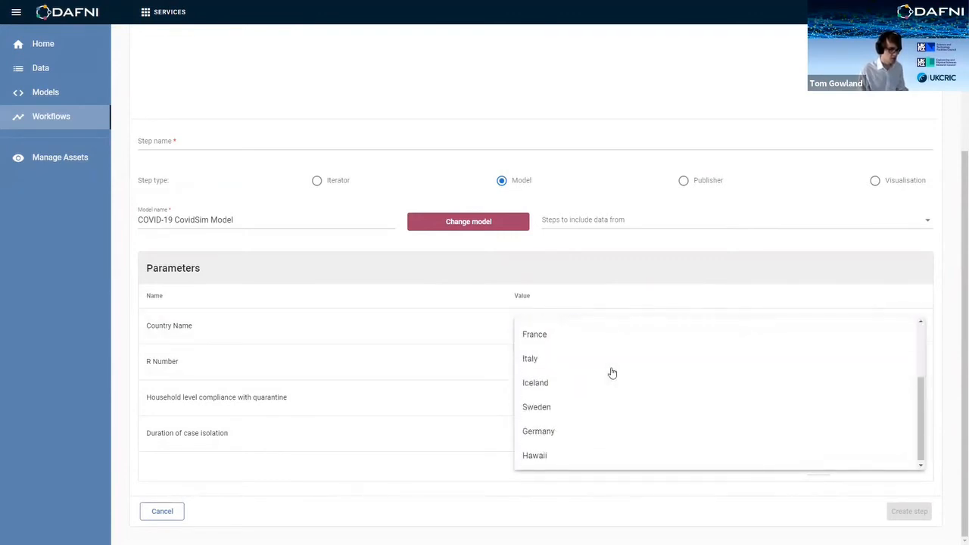
pyautogui.scroll(3, 611, 372)
pyautogui.click(574, 293)
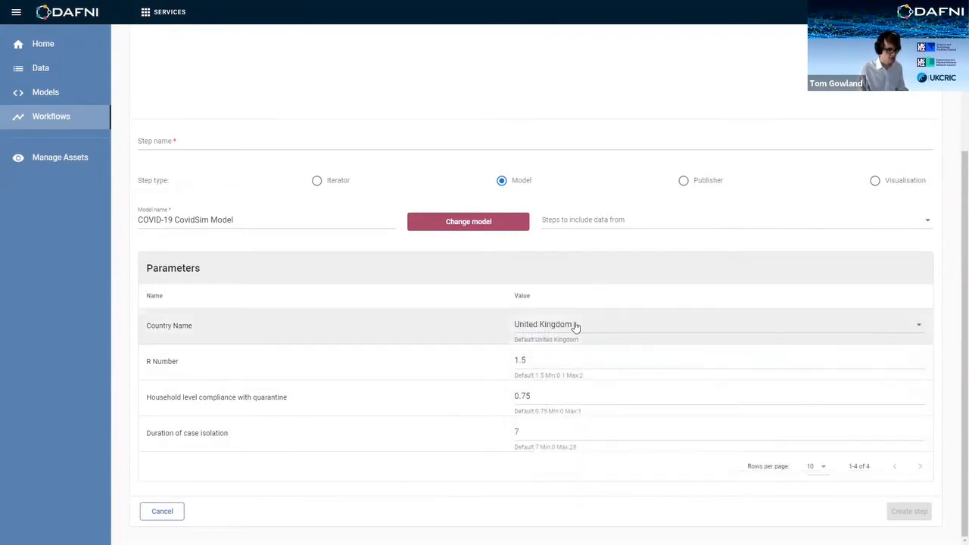
pyautogui.click(578, 337)
pyautogui.scroll(-3, 558, 439)
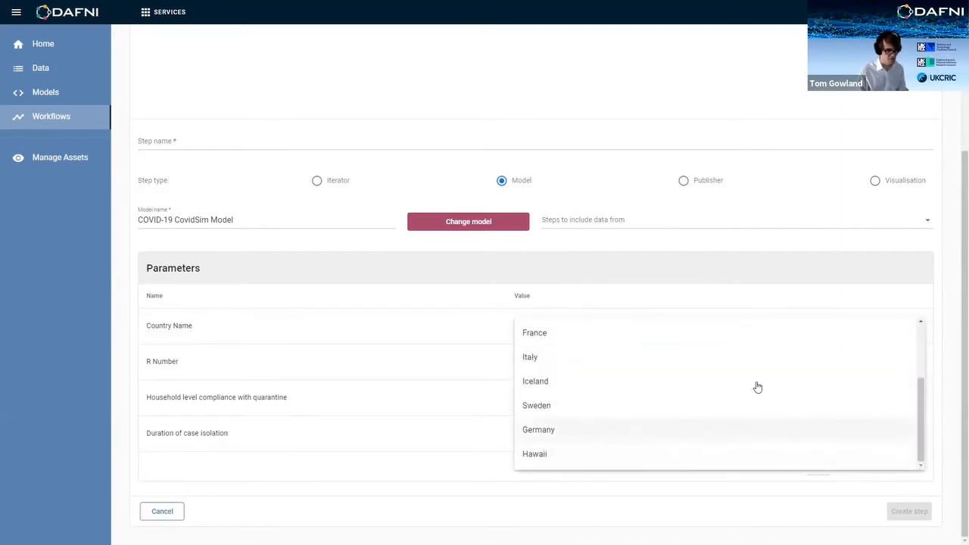
pyautogui.click(697, 266)
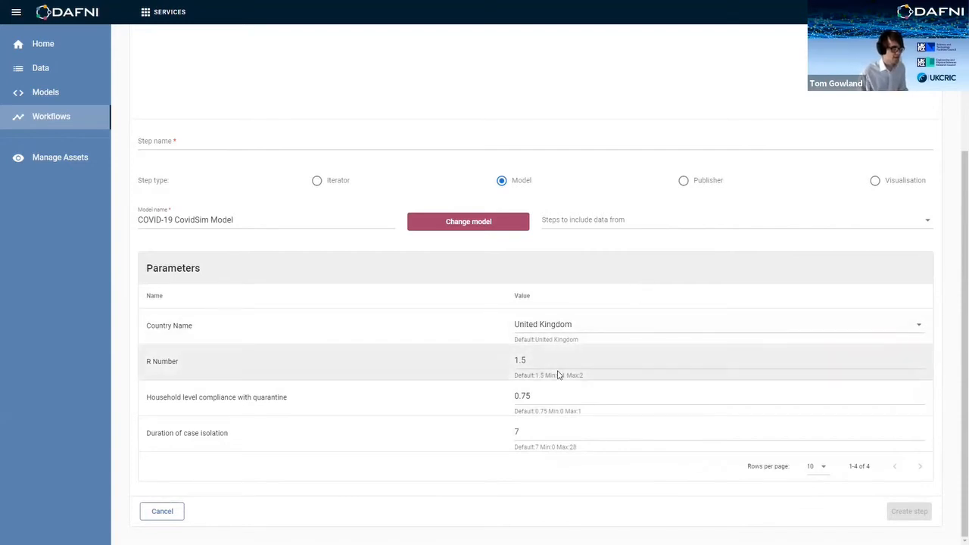
# Step: Name the model step covid and create it in the workflow
pyautogui.scroll(3, 559, 375)
pyautogui.click(478, 335)
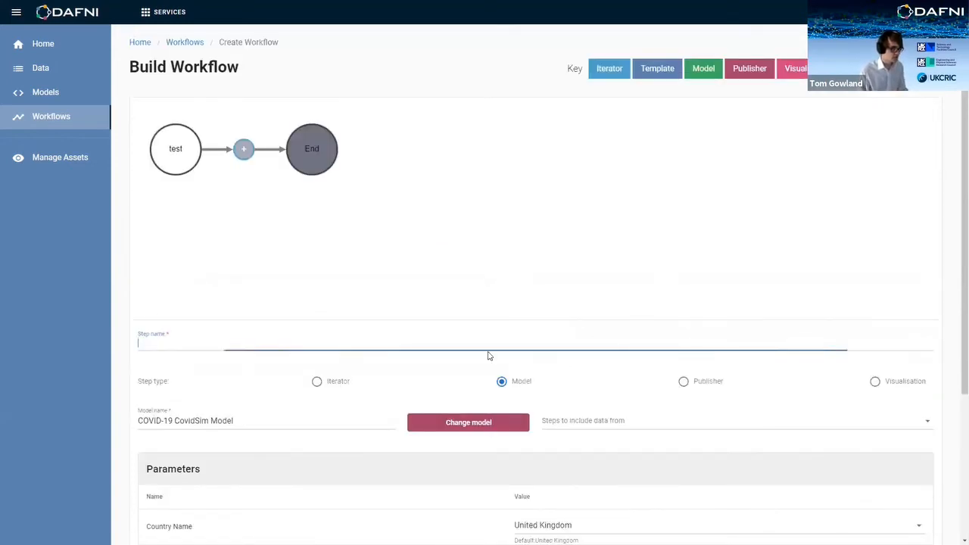
pyautogui.write('covid-1')
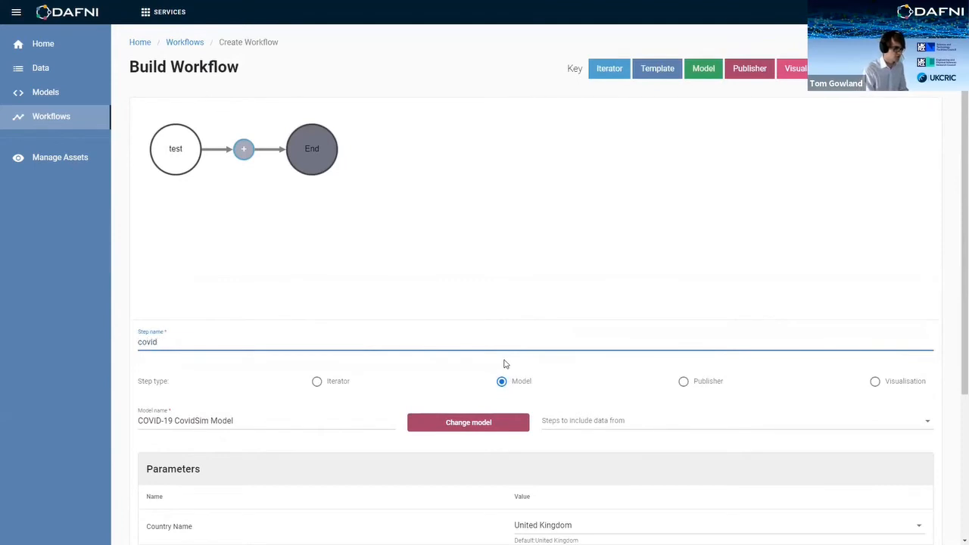
pyautogui.scroll(-5, 505, 364)
pyautogui.click(909, 511)
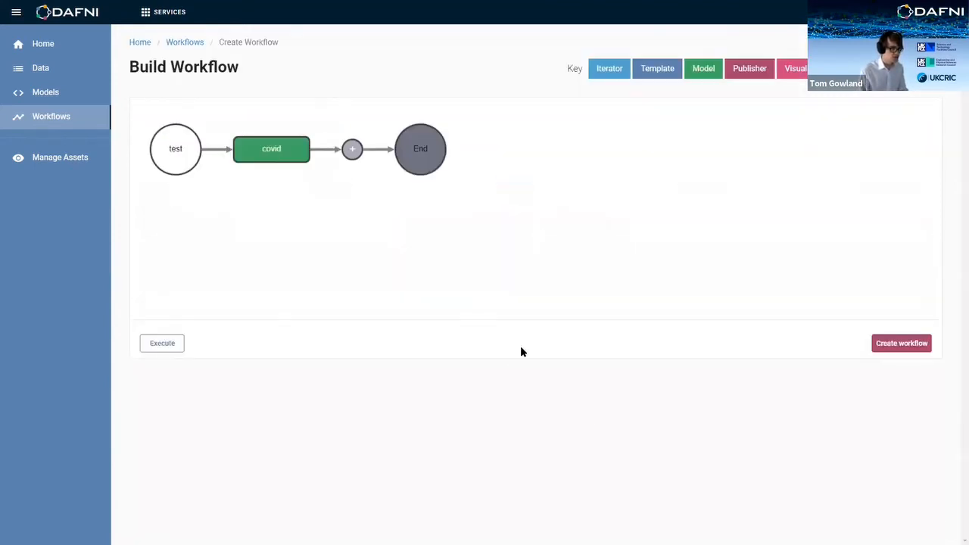
# Step: Start another step between covid and End and set its type to Publisher
pyautogui.click(352, 148)
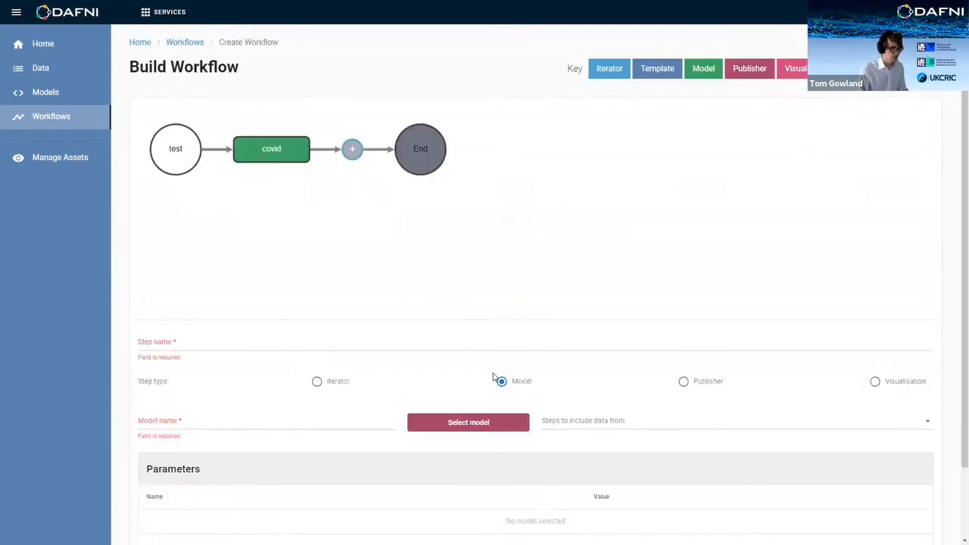
pyautogui.click(684, 382)
pyautogui.scroll(-1, 651, 402)
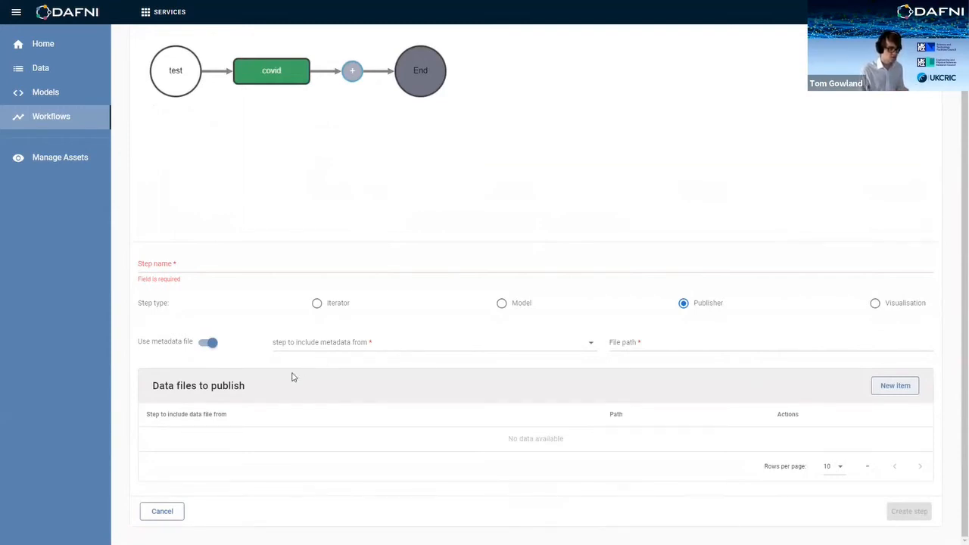
# Step: Turn off the use of a metadata file for the Publisher step and review the metadata fields for manual entry
pyautogui.click(209, 342)
pyautogui.scroll(-3, 421, 434)
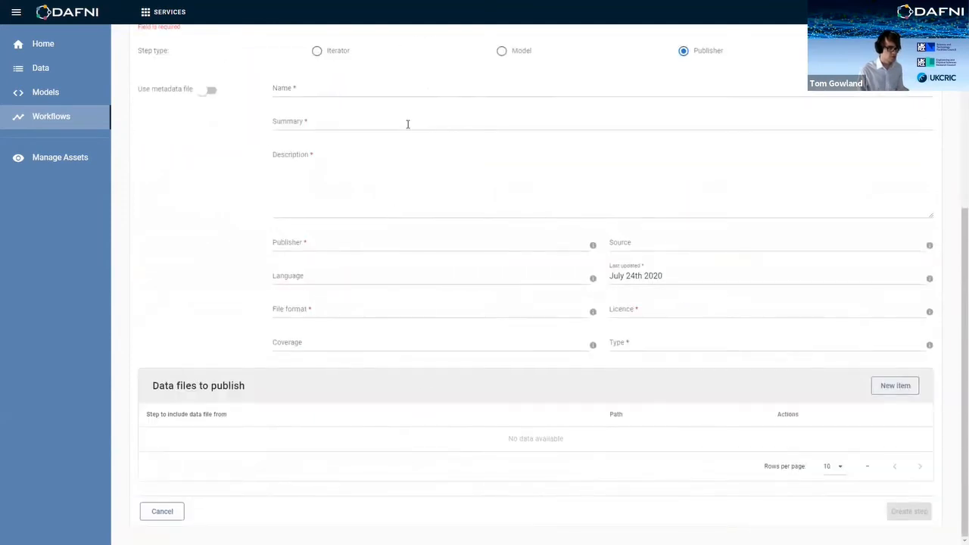
pyautogui.scroll(1, 681, 347)
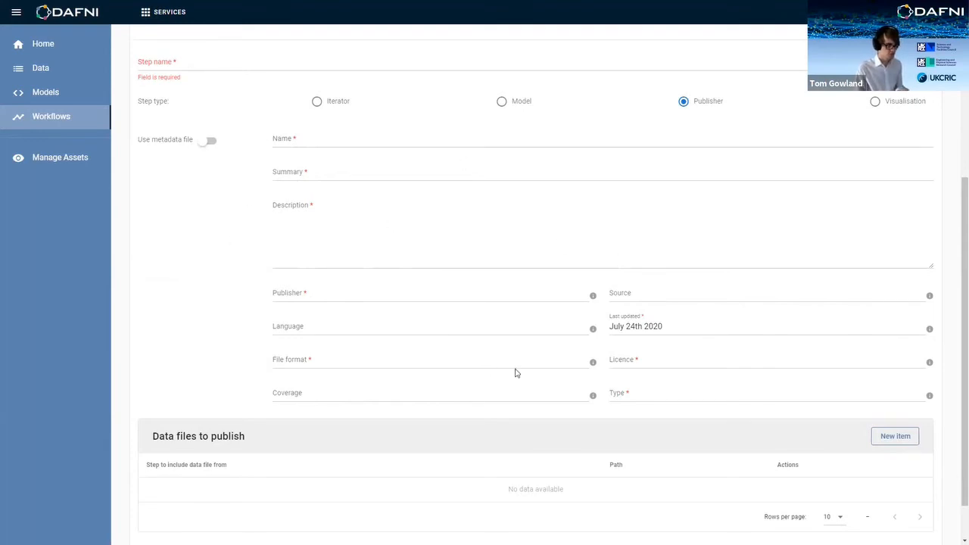
pyautogui.scroll(-1, 515, 361)
pyautogui.scroll(2, 513, 357)
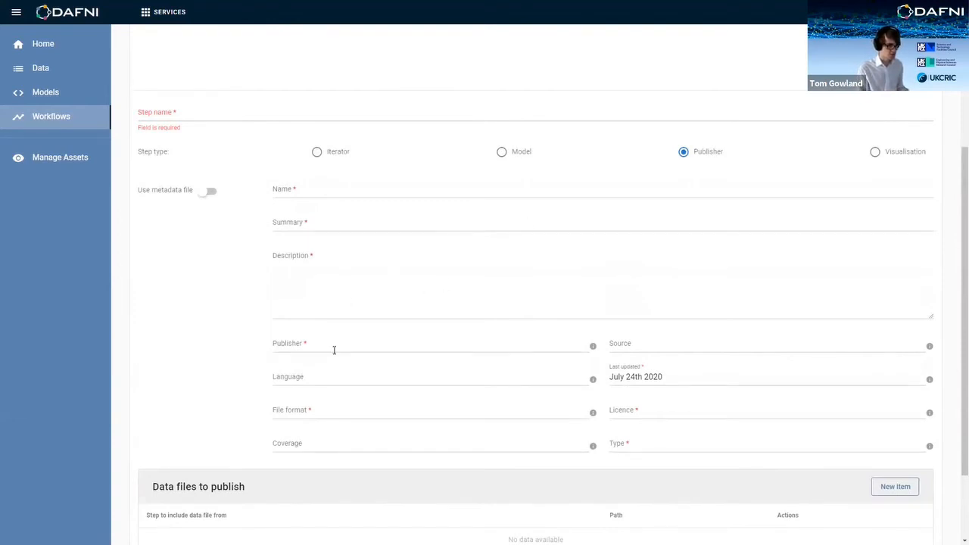
# Step: Switch the new step between covid and End to the Visualisation type and name it viz
pyautogui.scroll(4, 306, 337)
pyautogui.scroll(-1, 311, 354)
pyautogui.scroll(1, 309, 356)
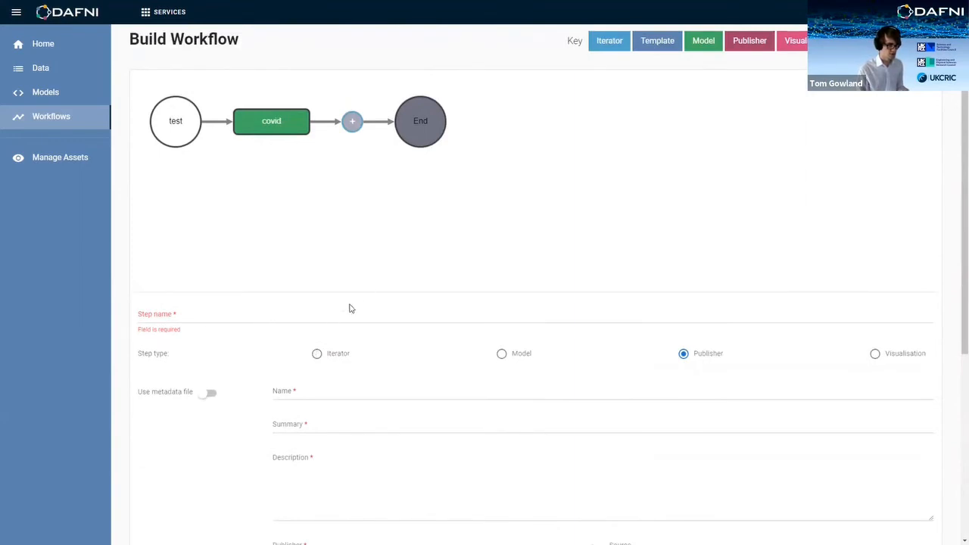
pyautogui.click(875, 354)
pyautogui.scroll(-1, 487, 392)
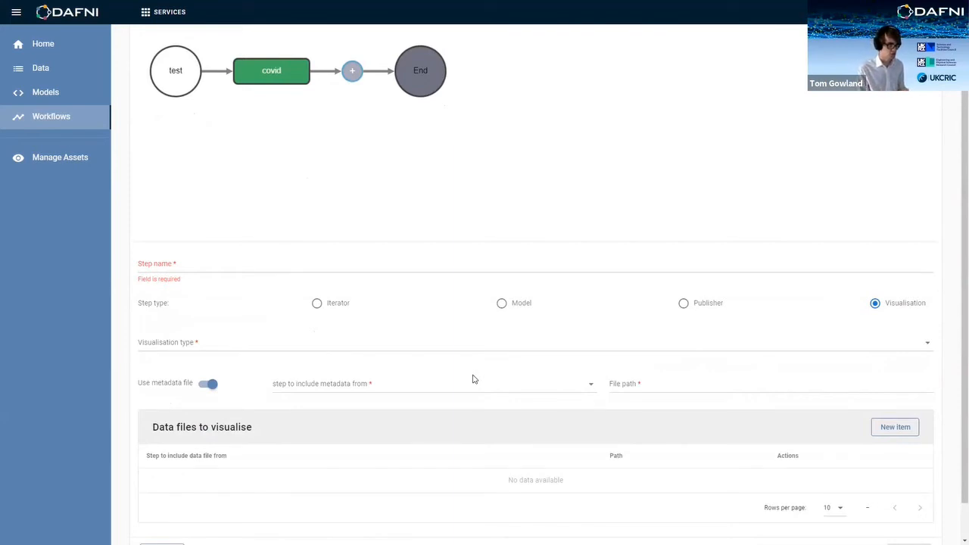
pyautogui.click(321, 265)
pyautogui.write('viz')
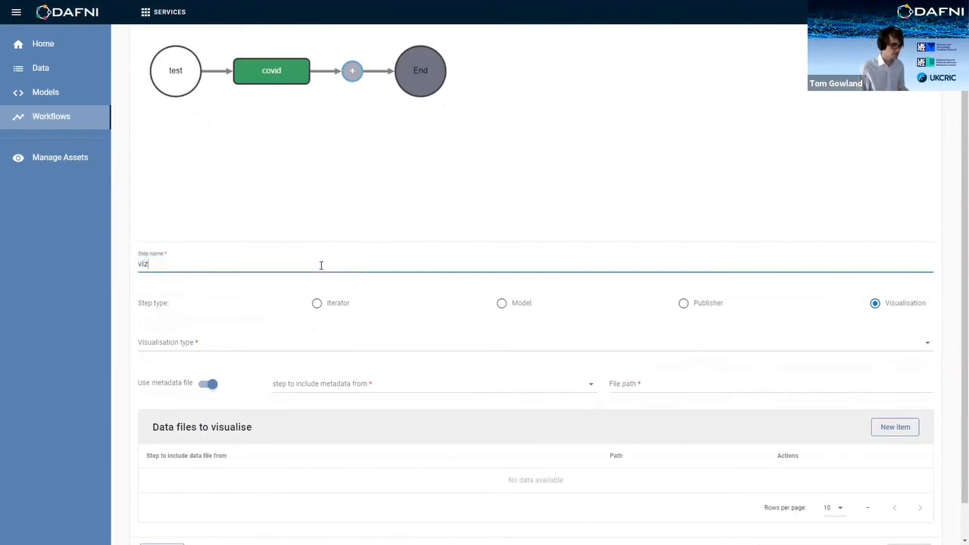
# Step: Set the viz step's visualisation type to jupyterNotebook and turn off its use of a metadata file
pyautogui.click(279, 345)
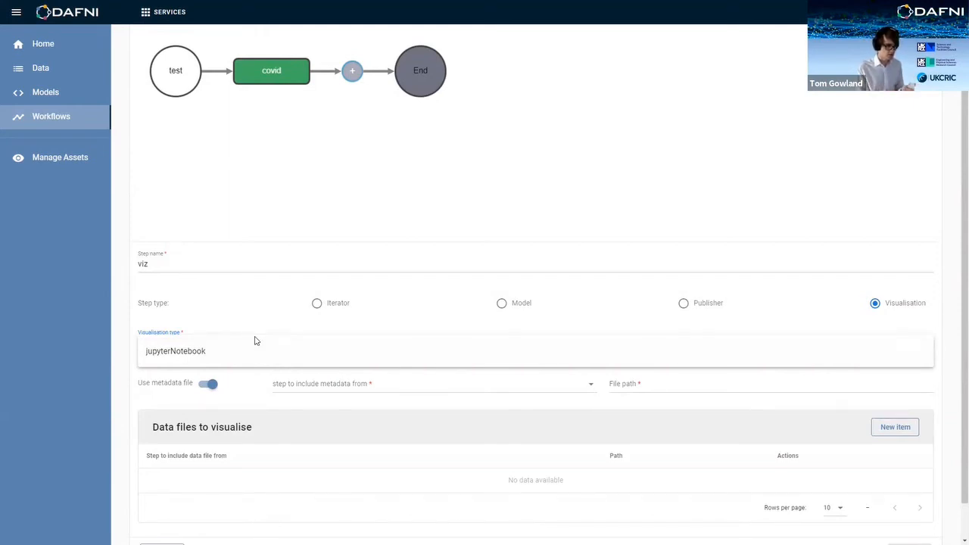
pyautogui.click(250, 362)
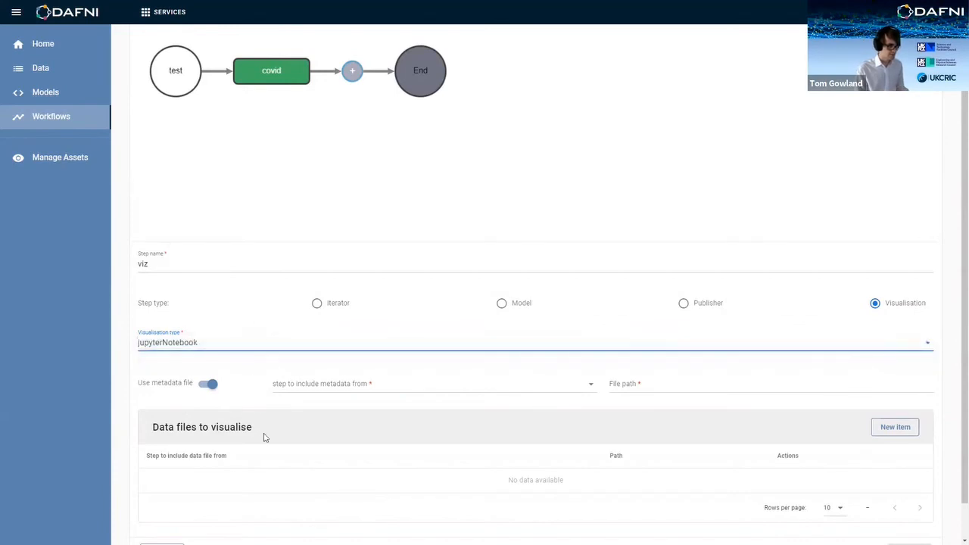
pyautogui.click(211, 386)
pyautogui.scroll(-4, 326, 342)
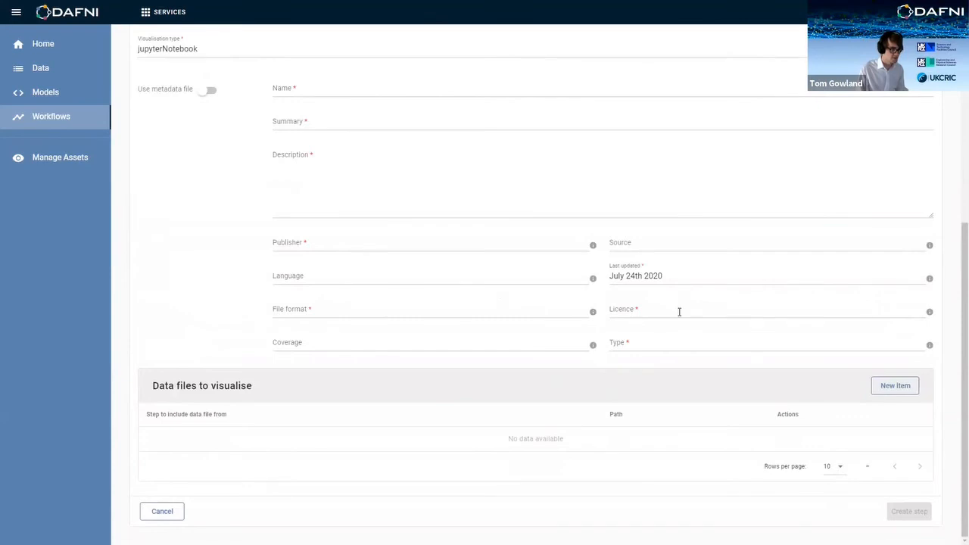
pyautogui.scroll(1, 671, 387)
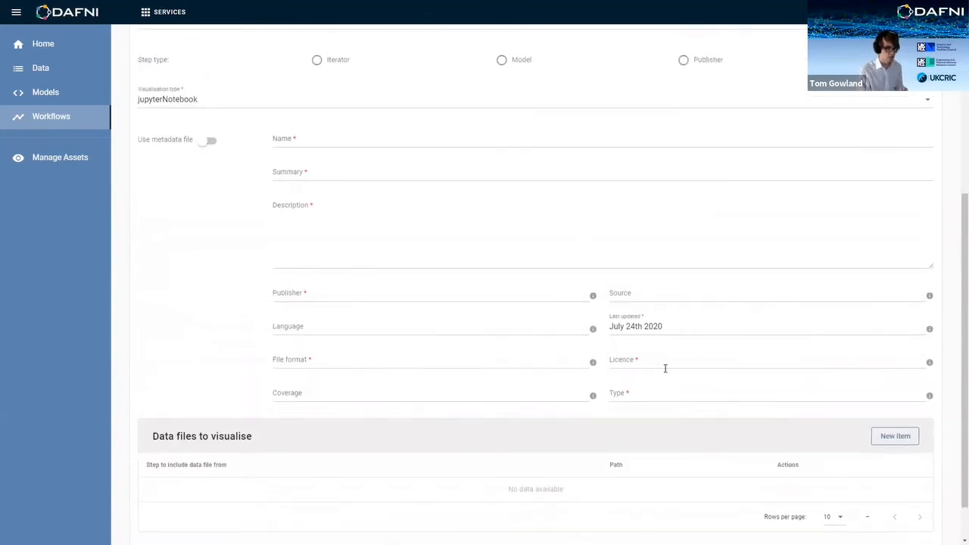
pyautogui.click(894, 436)
pyautogui.click(442, 269)
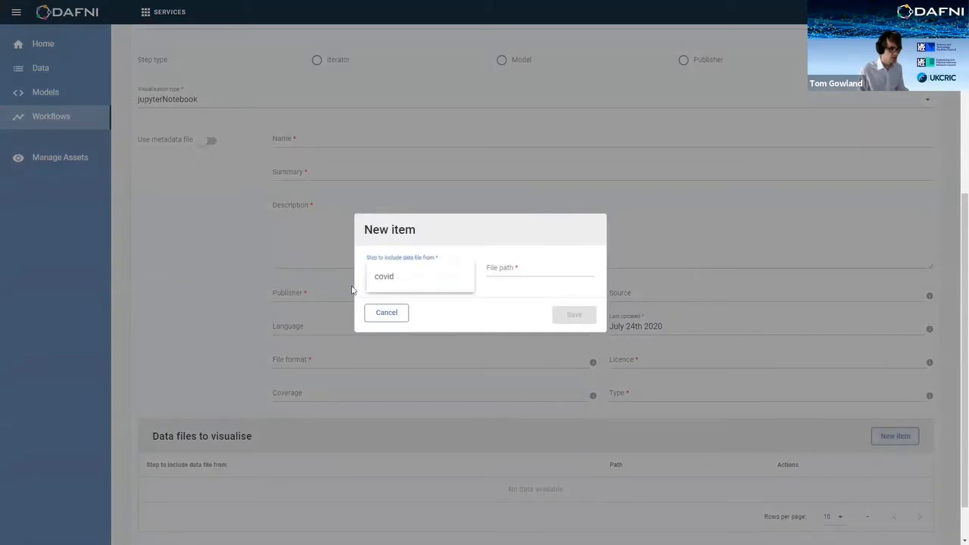
pyautogui.click(396, 277)
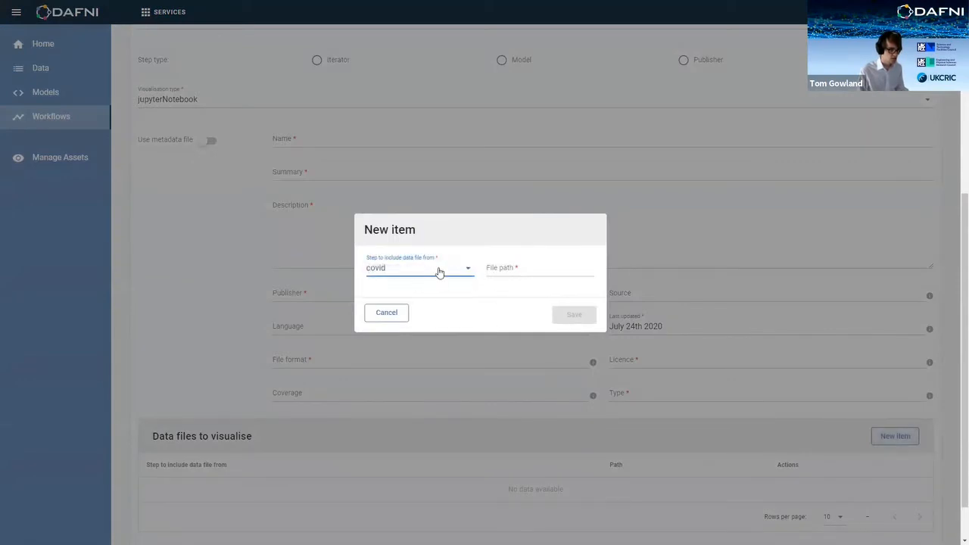
pyautogui.click(489, 274)
pyautogui.write('/')
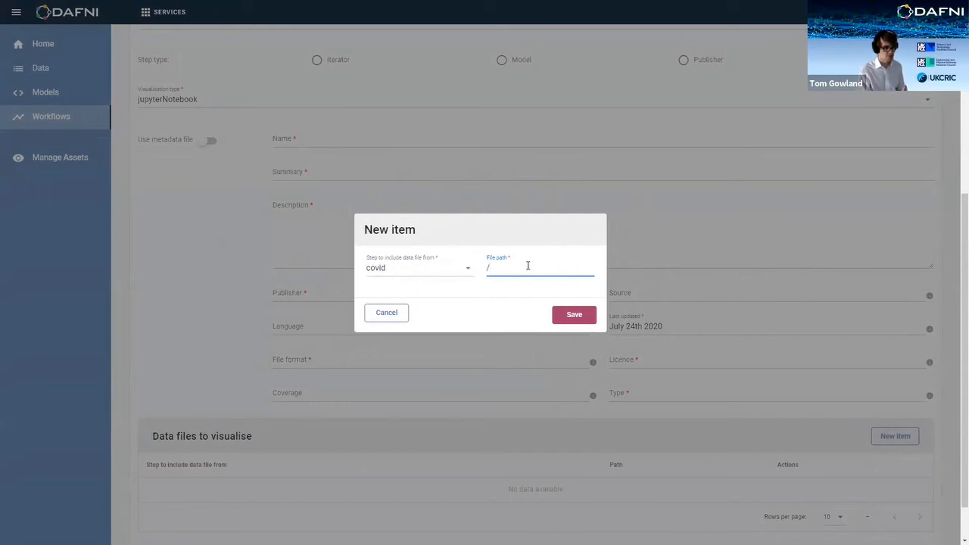
pyautogui.click(393, 312)
# Step: Change the viz step's type to Model, select the Non-Spatial Housing Model for it and review its parameters
pyautogui.scroll(5, 519, 500)
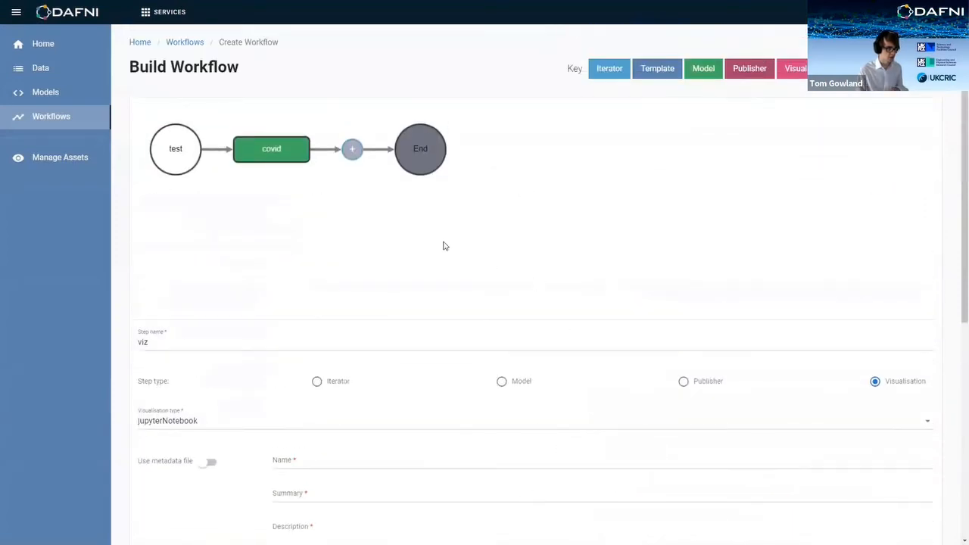
pyautogui.click(523, 381)
pyautogui.click(467, 424)
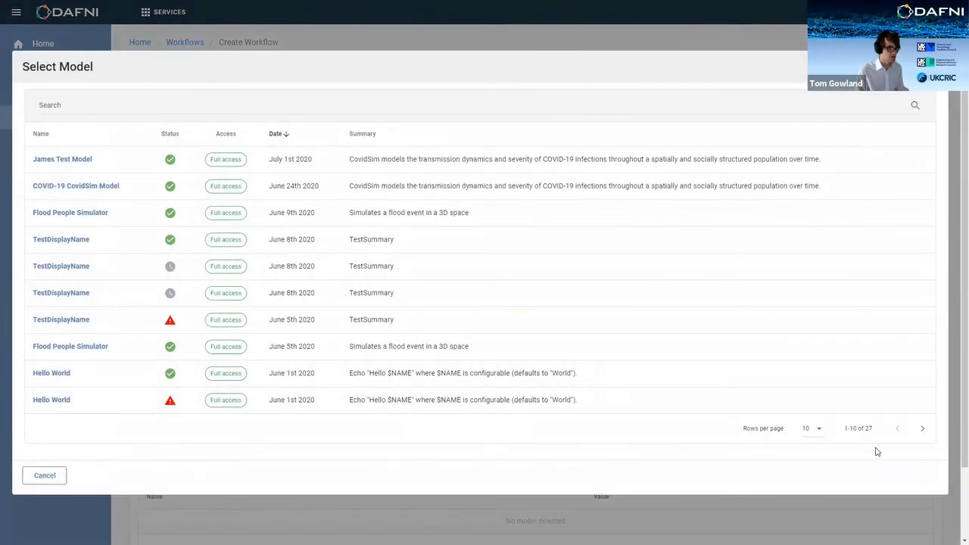
pyautogui.click(924, 429)
pyautogui.click(924, 428)
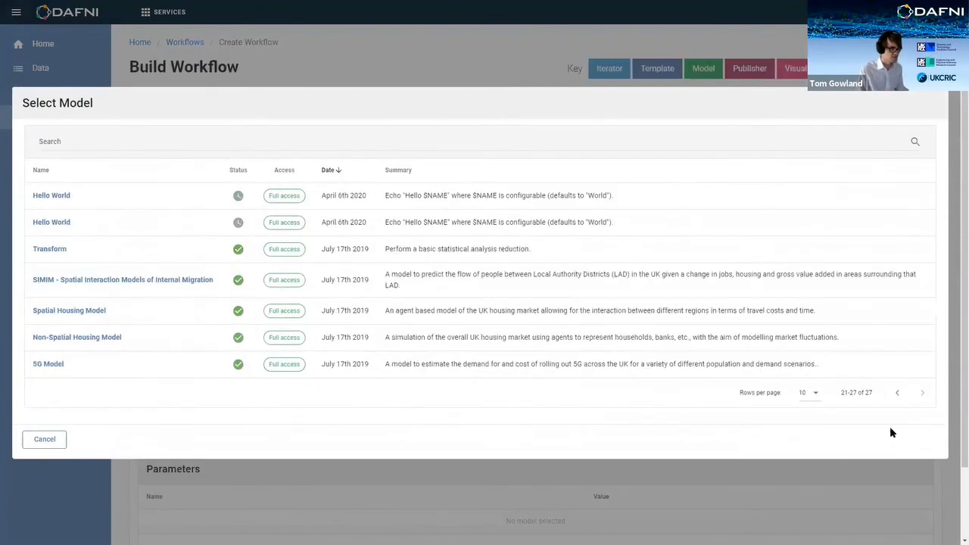
pyautogui.click(98, 344)
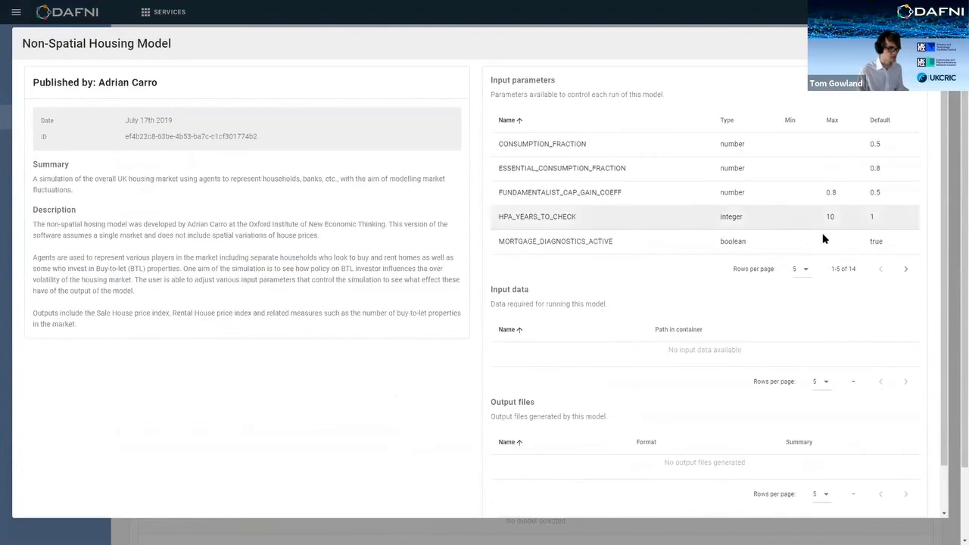
pyautogui.scroll(-1, 824, 239)
pyautogui.click(911, 498)
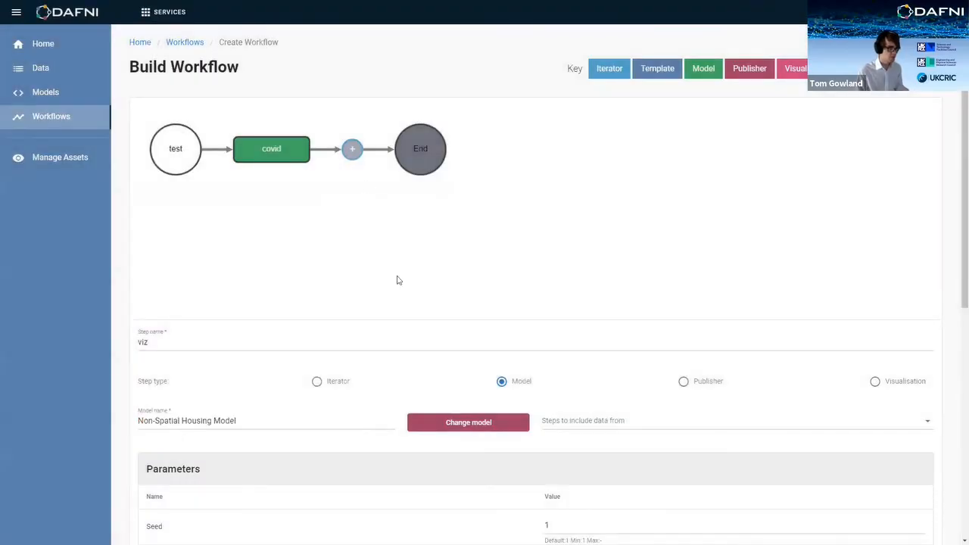
pyautogui.scroll(-3, 381, 402)
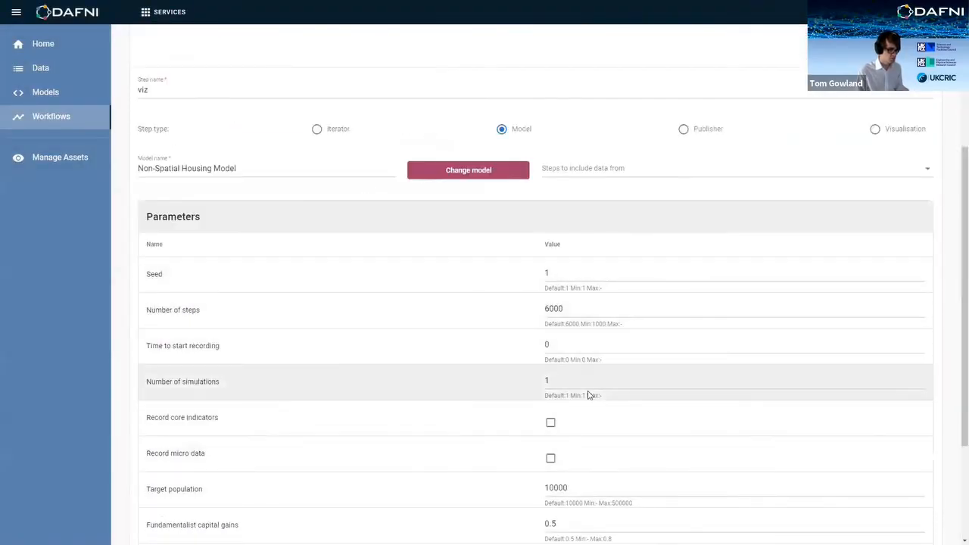
pyautogui.scroll(3, 587, 395)
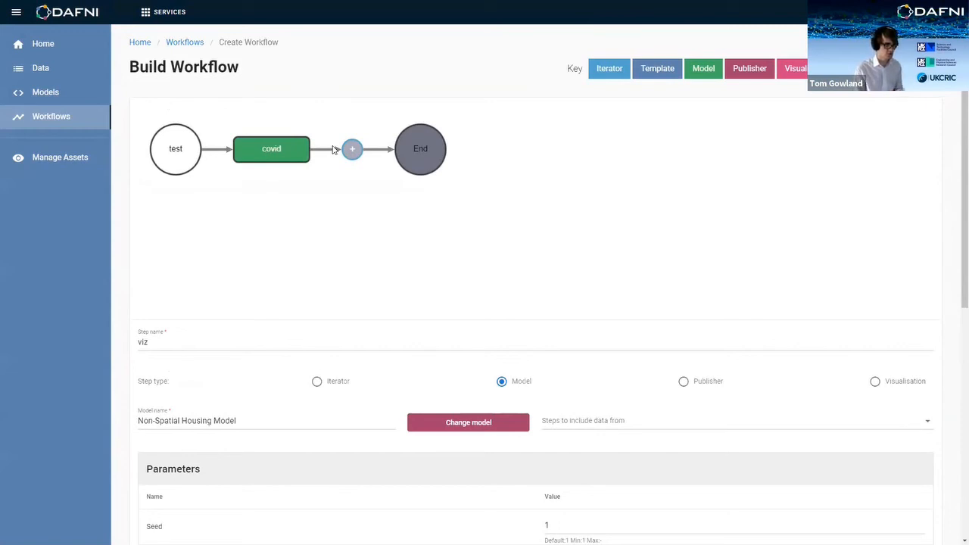
# Step: Leave the workflow builder for the workflows list and execute the COVID 19 UK workflow
pyautogui.click(81, 127)
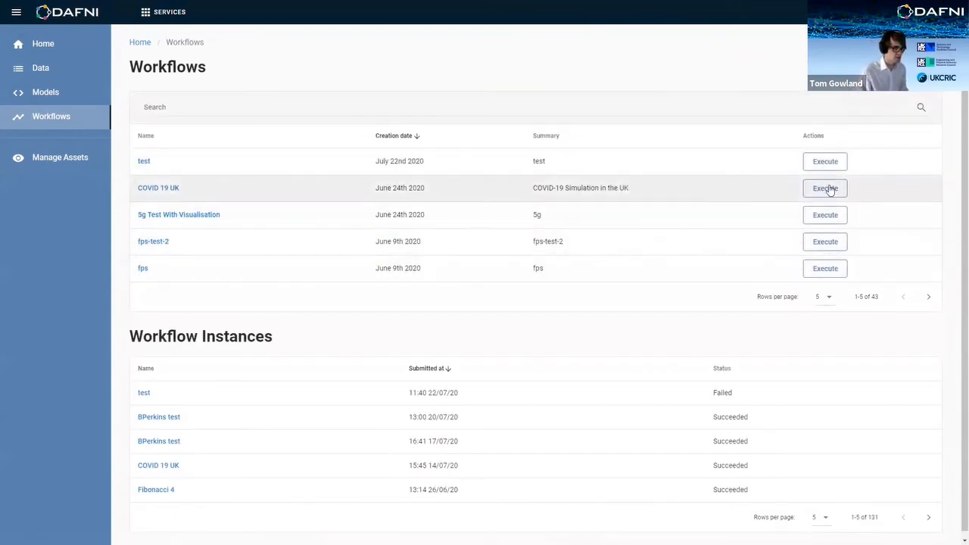
pyautogui.click(827, 189)
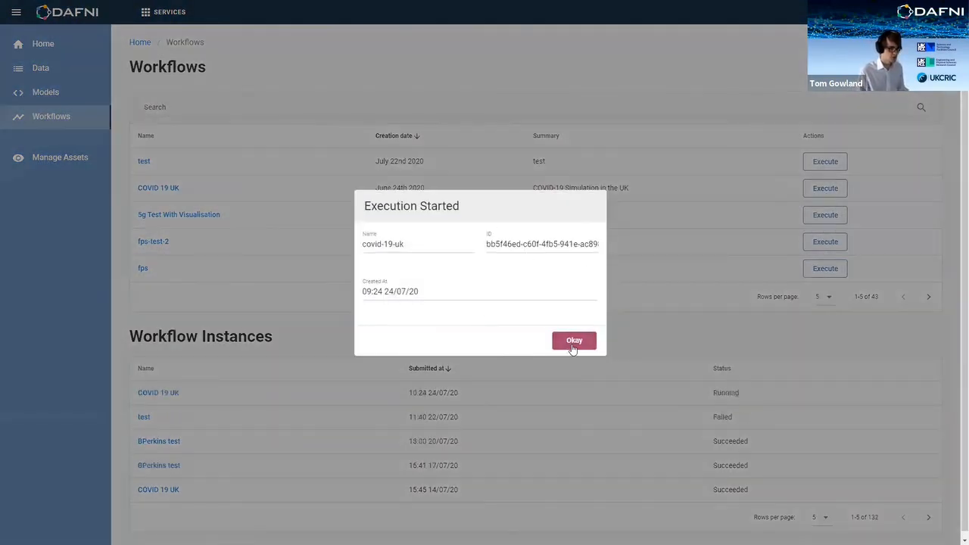
pyautogui.click(574, 340)
# Step: Open the COVID 19 UK workflow instance submitted at 11:55 24/06/20 and inspect the details of its model and visualisation steps
pyautogui.click(929, 517)
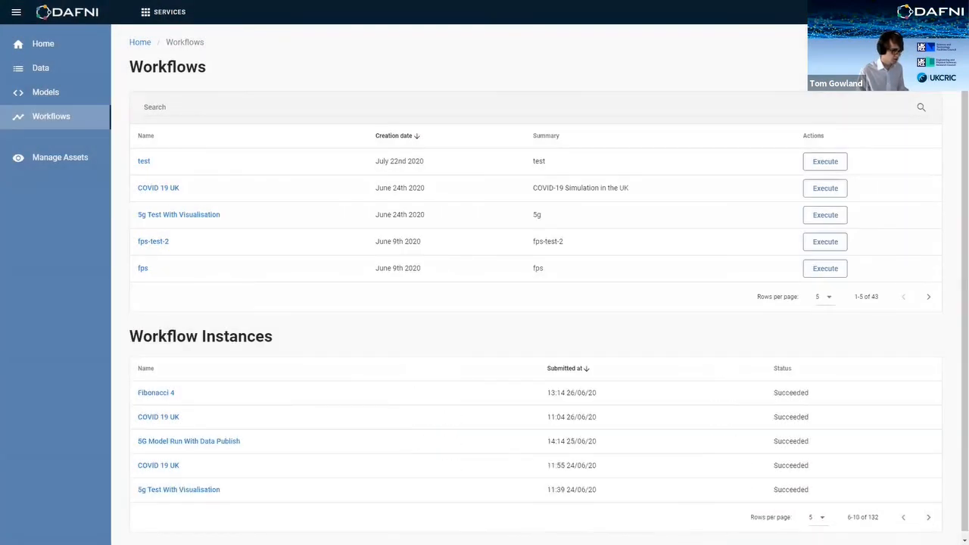
pyautogui.click(176, 467)
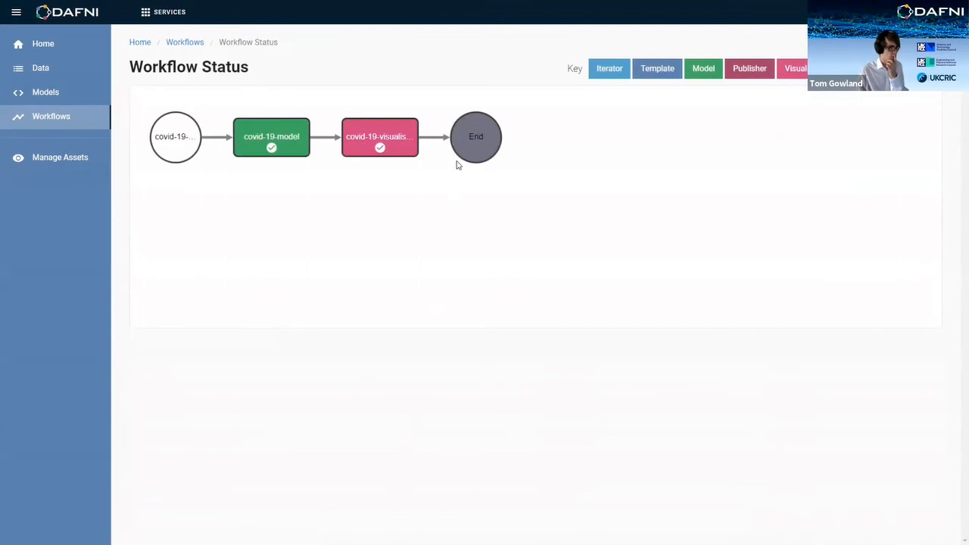
pyautogui.moveTo(354, 209); pyautogui.dragTo(403, 217)
pyautogui.click(333, 155)
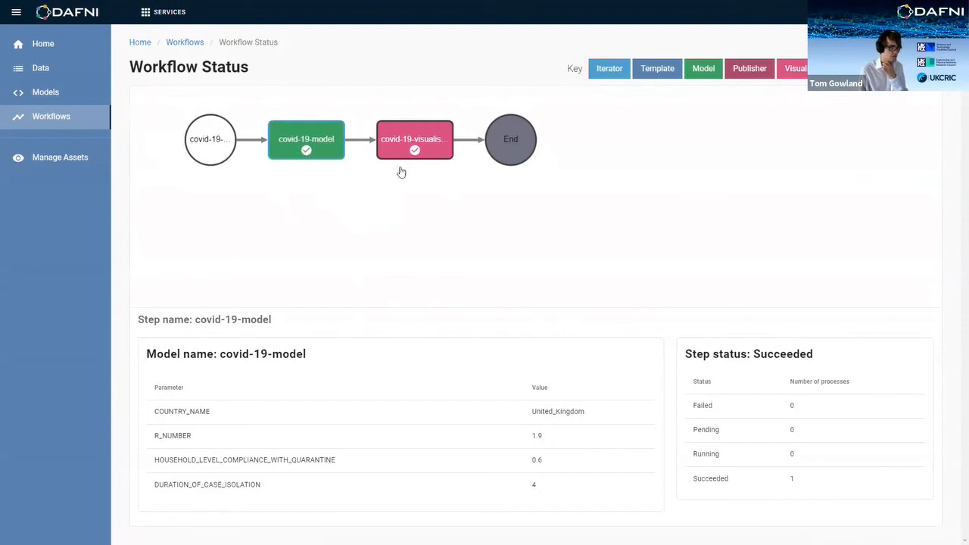
pyautogui.click(412, 144)
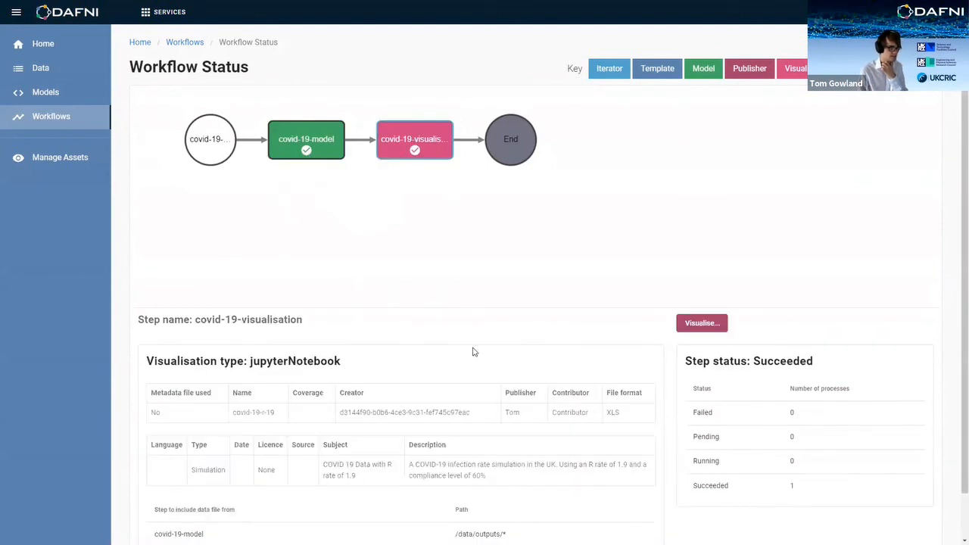
pyautogui.scroll(-2, 352, 407)
pyautogui.scroll(2, 316, 165)
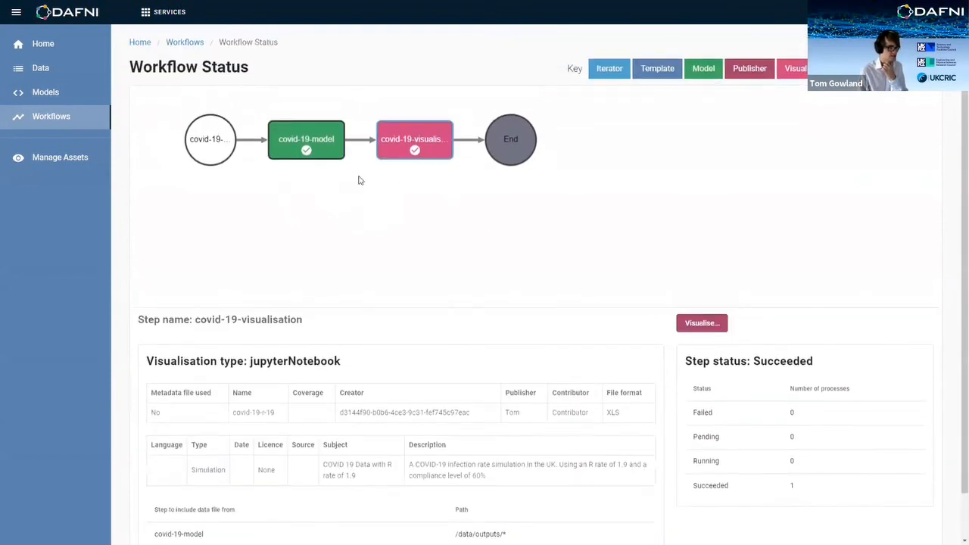
pyautogui.click(338, 153)
pyautogui.click(411, 141)
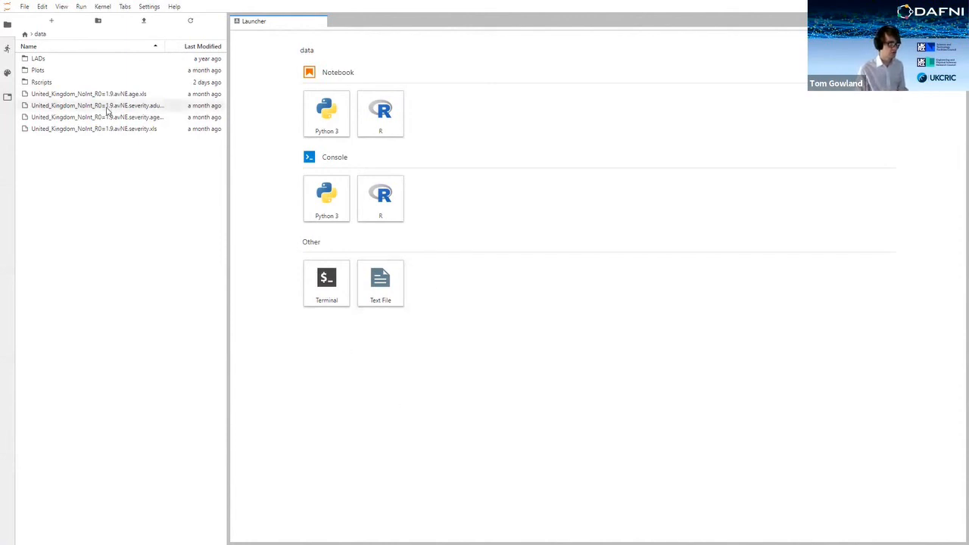
# Step: Open RPlot.ipynb from the Rscripts folder, and select the four United_Kingdom .xls files in the data folder
pyautogui.doubleClick(132, 84)
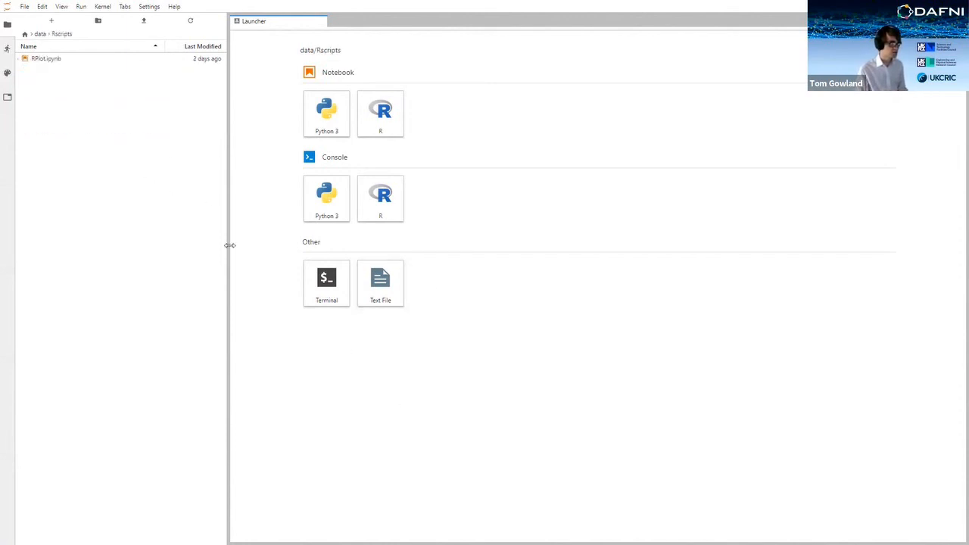
pyautogui.doubleClick(106, 60)
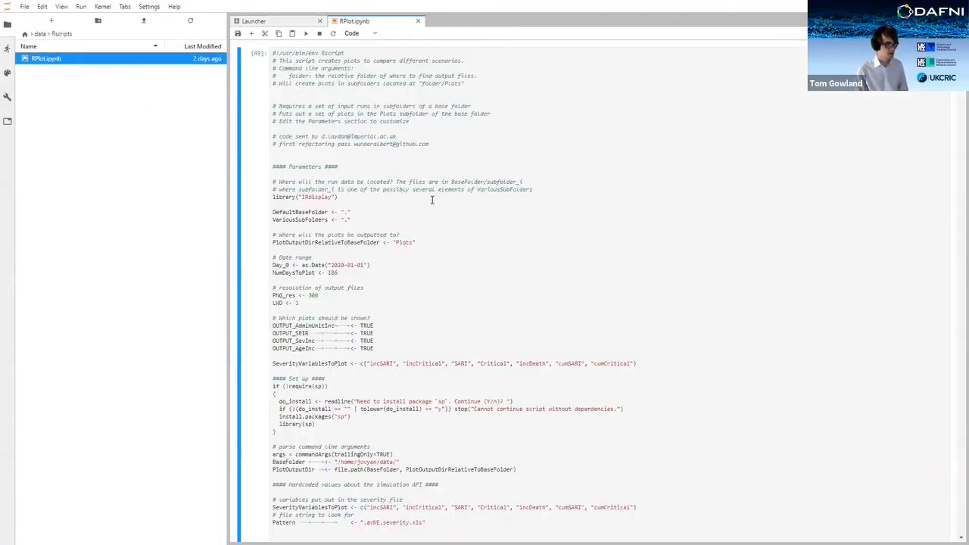
pyautogui.click(40, 35)
pyautogui.click(83, 94)
pyautogui.keyDown('shift'); pyautogui.click(121, 128); pyautogui.keyUp('shift')
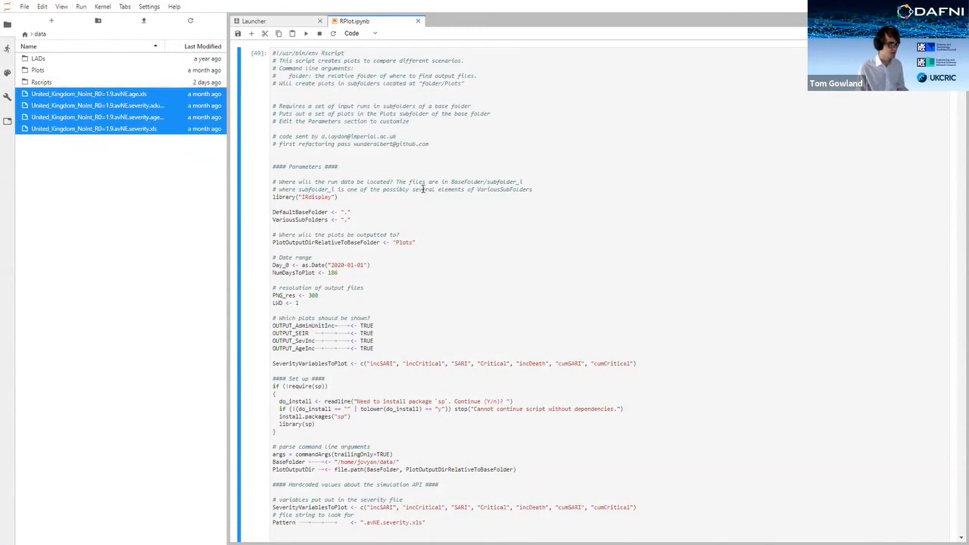
# Step: Look through the R plotting script in RPlot.ipynb and run its code cell
pyautogui.scroll(-6, 422, 189)
pyautogui.scroll(4, 420, 201)
pyautogui.scroll(-2, 419, 215)
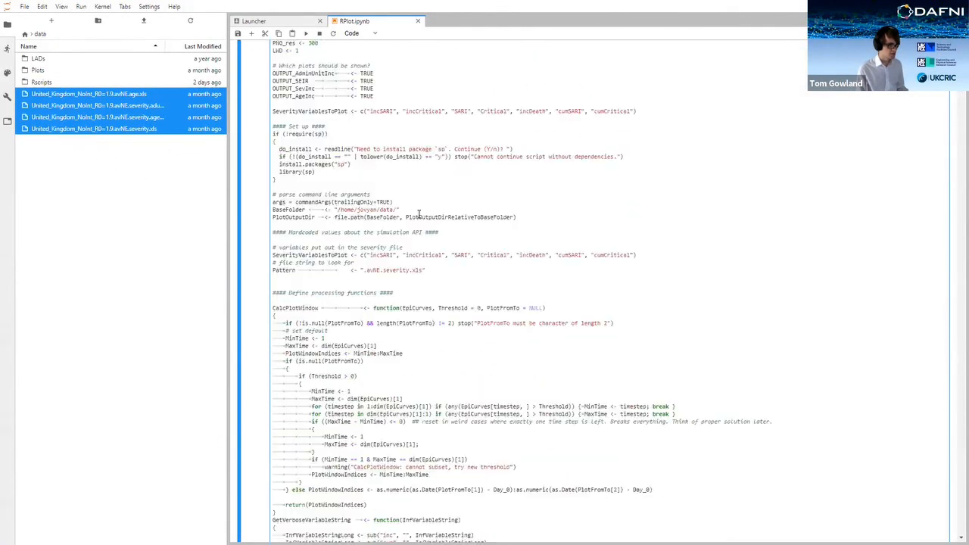
pyautogui.scroll(-3, 419, 215)
pyautogui.scroll(7, 419, 215)
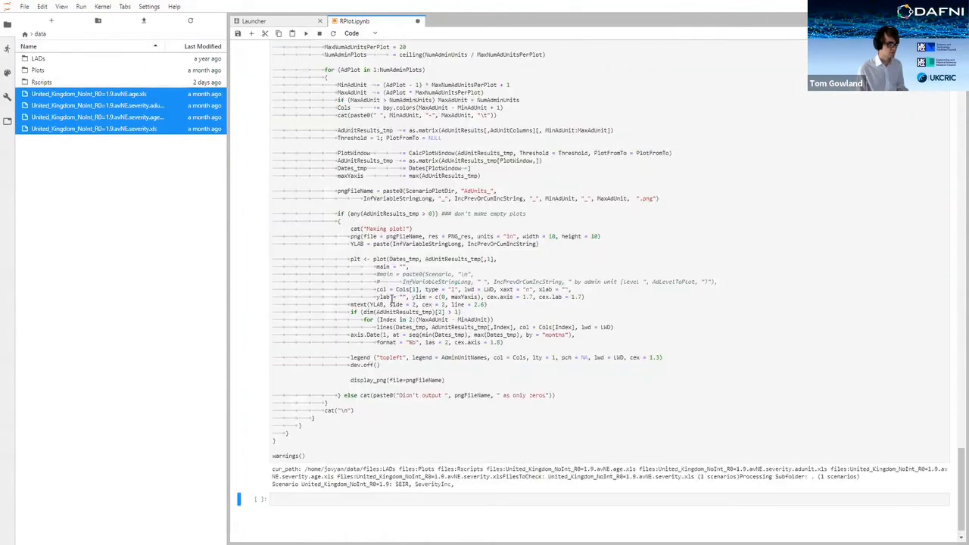
# Step: Examine the notebook's output plots of incidence by disease severity and weekly figures by age for the United Kingdom
pyautogui.scroll(-10, 389, 299)
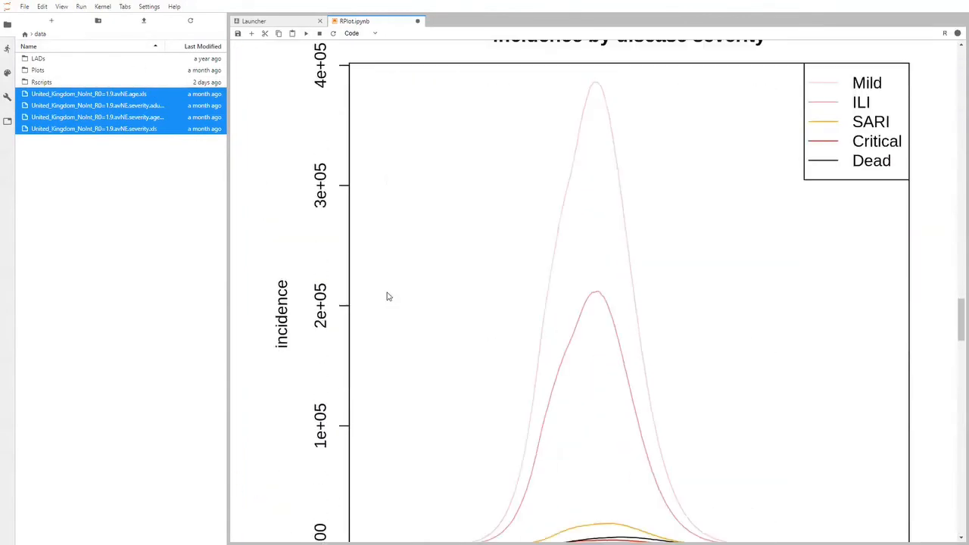
pyautogui.scroll(8, 387, 291)
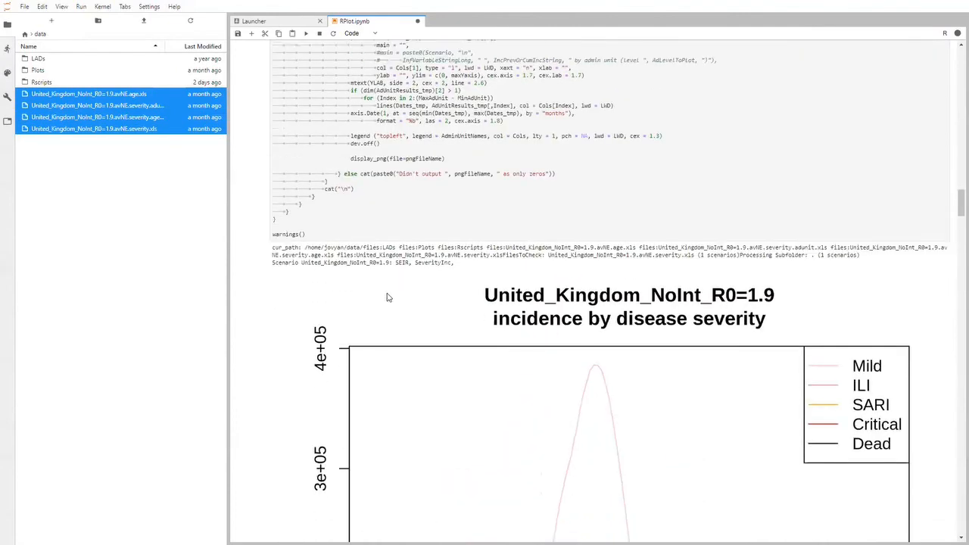
pyautogui.scroll(-7, 388, 301)
pyautogui.scroll(3, 504, 295)
pyautogui.scroll(-9, 508, 232)
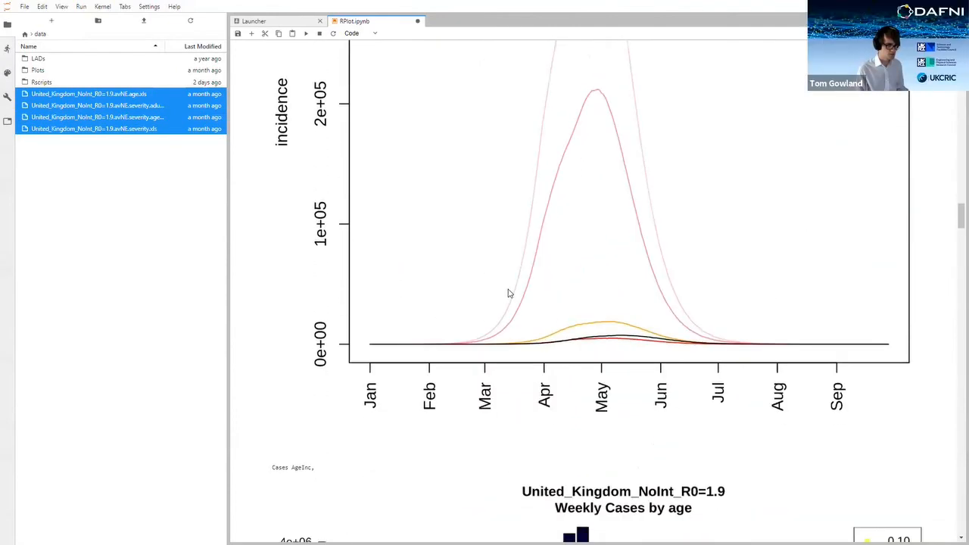
pyautogui.scroll(-12, 509, 294)
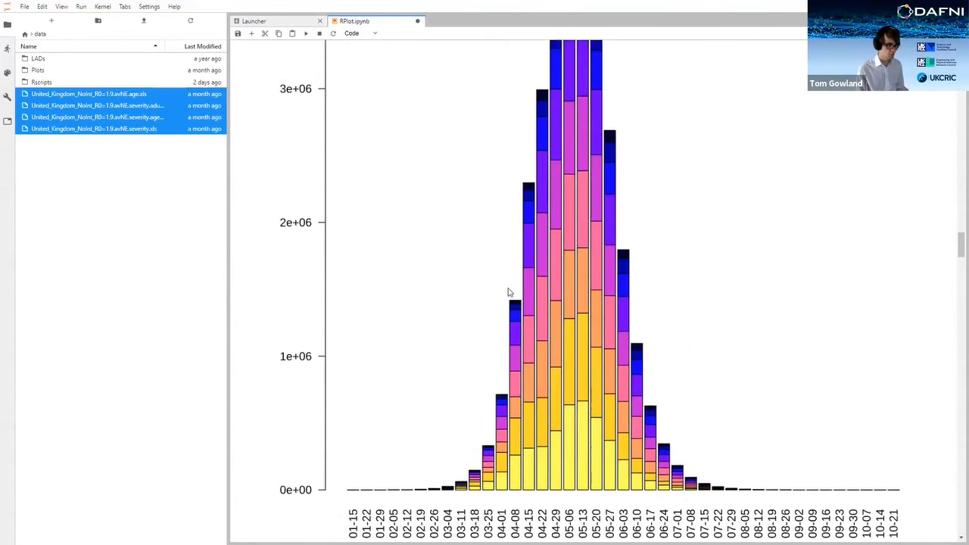
pyautogui.scroll(-12, 500, 273)
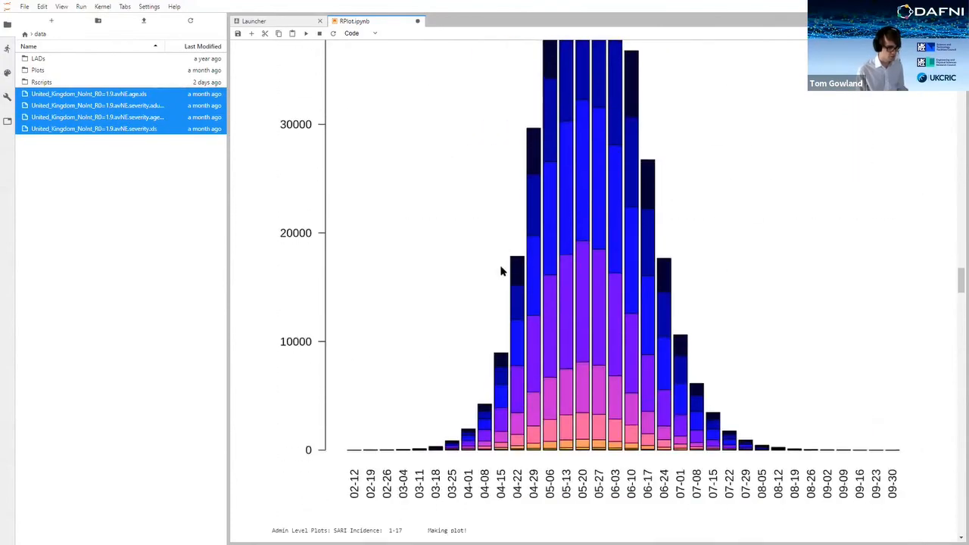
# Step: Examine the notebook's regional incidence, prevalence, death and cumulative incidence plots through to the last one, and return to the United Kingdom Weekly Cases by age chart
pyautogui.scroll(-15, 524, 334)
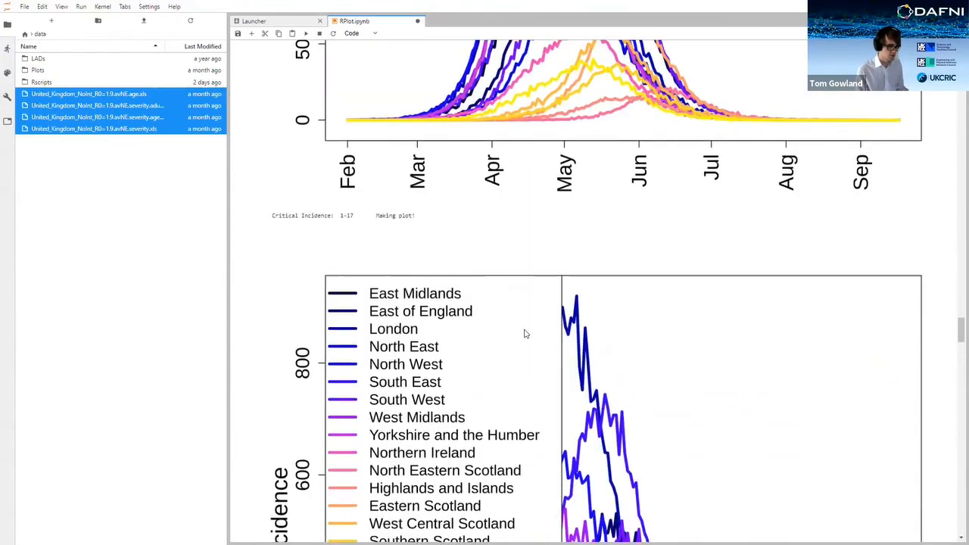
pyautogui.scroll(-15, 521, 318)
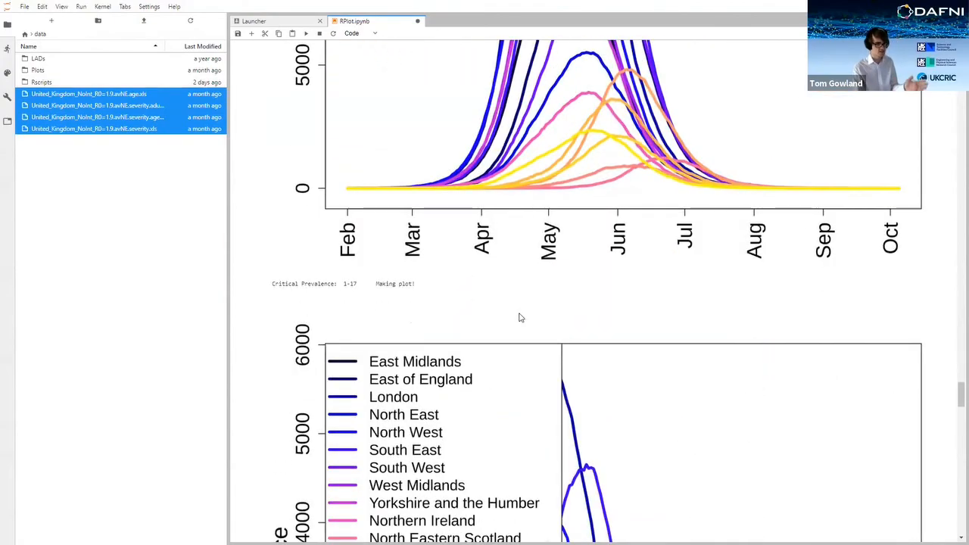
pyautogui.scroll(-15, 427, 374)
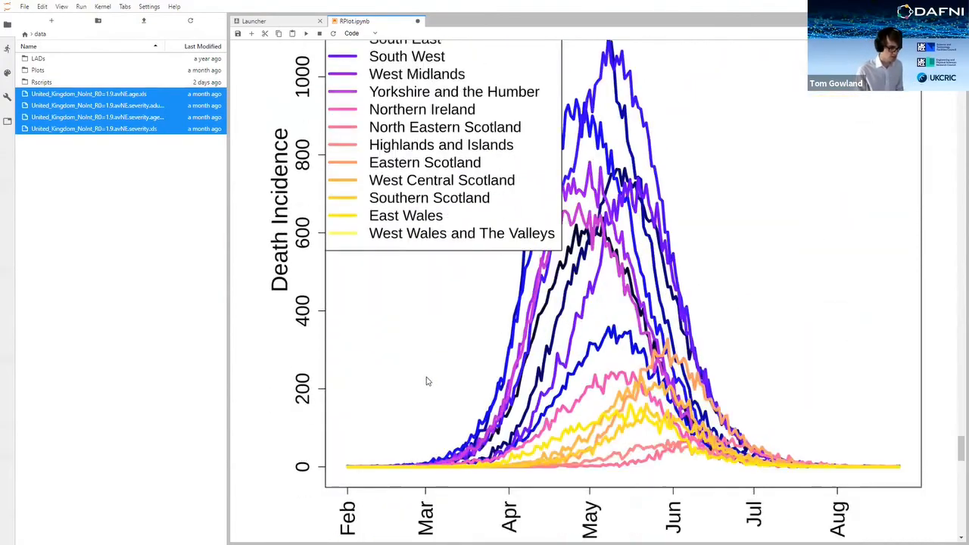
pyautogui.scroll(-4, 427, 373)
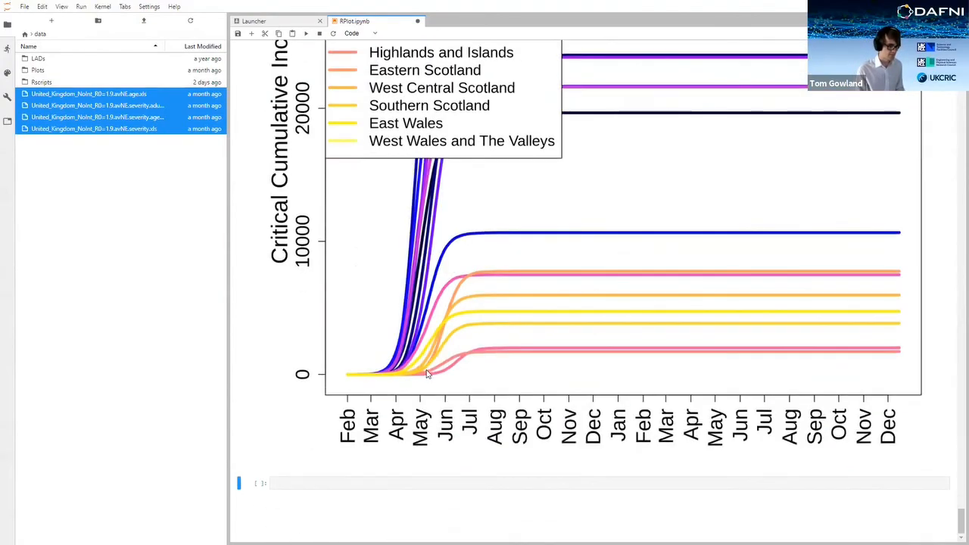
pyautogui.scroll(-20, 260, 200)
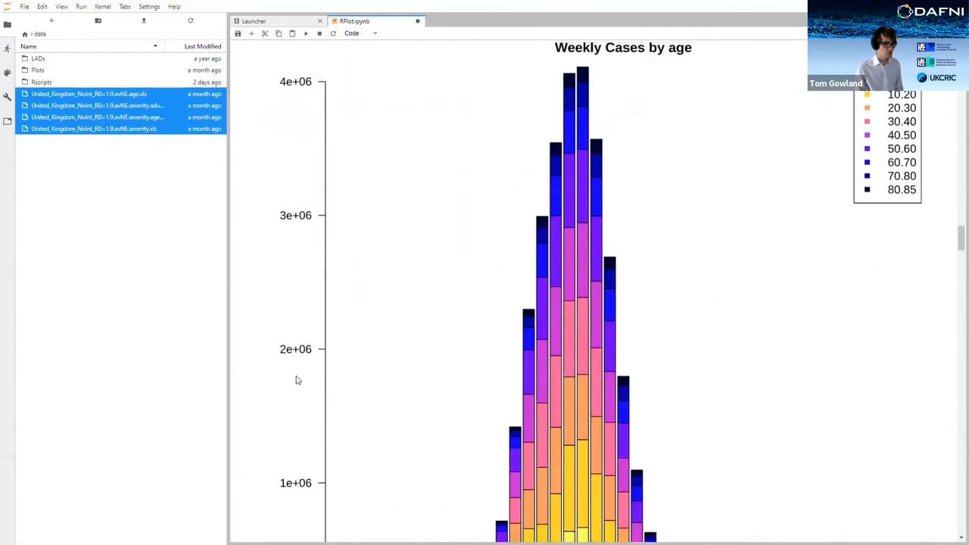
pyautogui.scroll(-7, 553, 312)
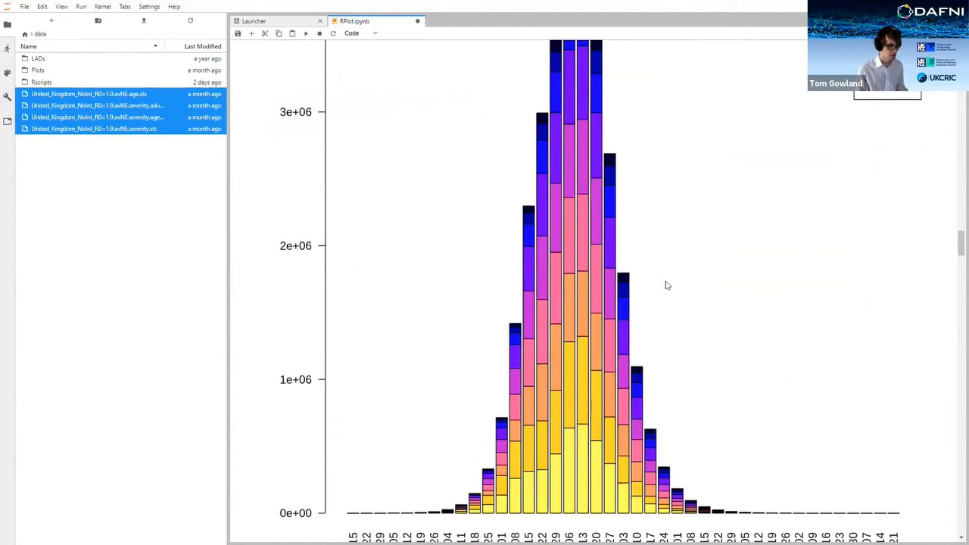
pyautogui.scroll(20, 507, 415)
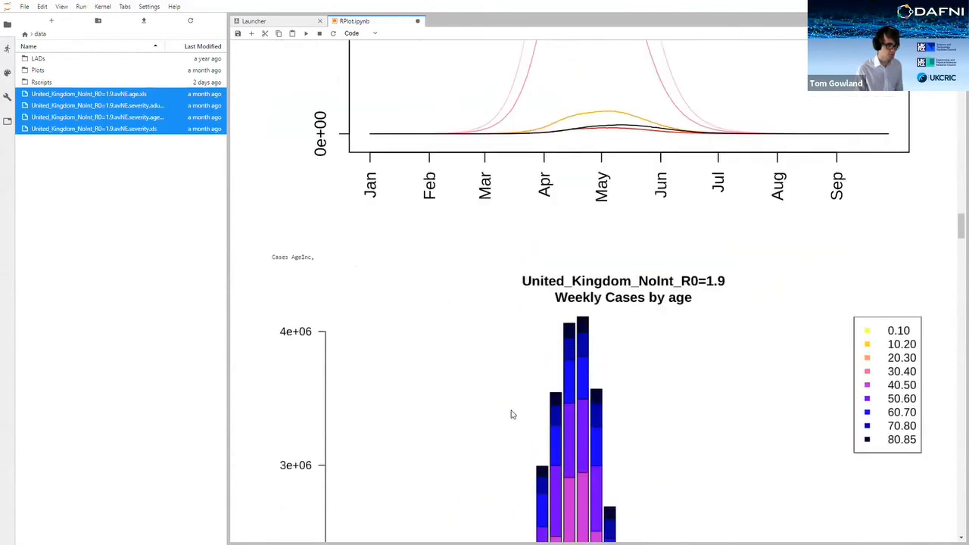